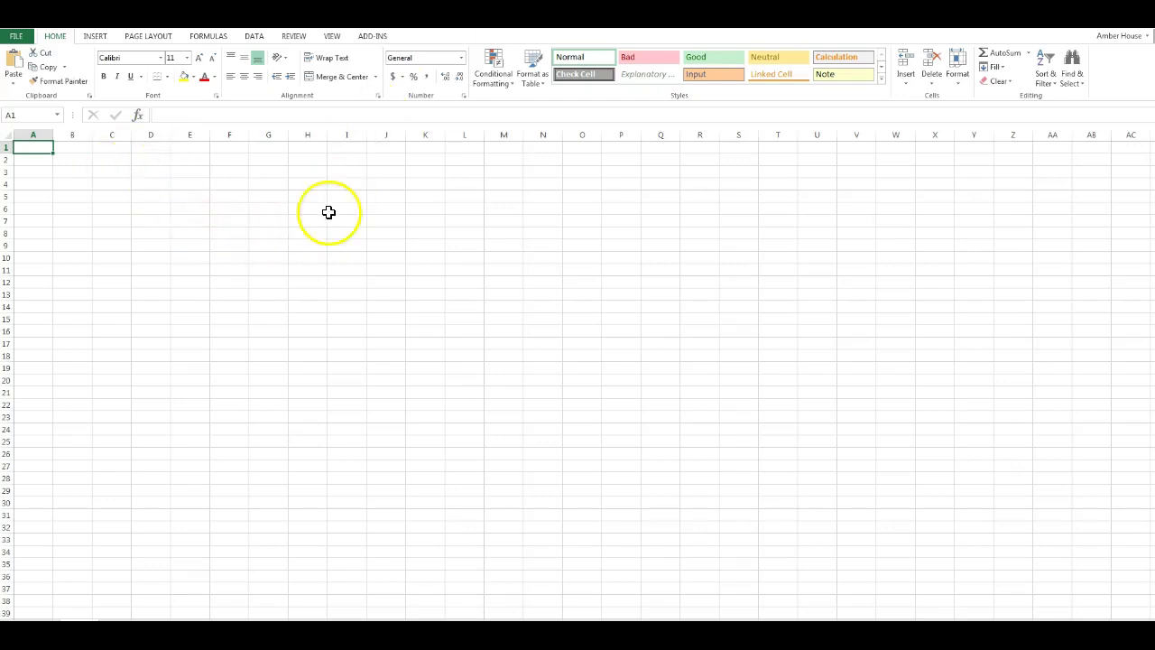
# - Enter the header Student Name in cell A2 and auto-fit column A to the text
pyautogui.click(20, 159)
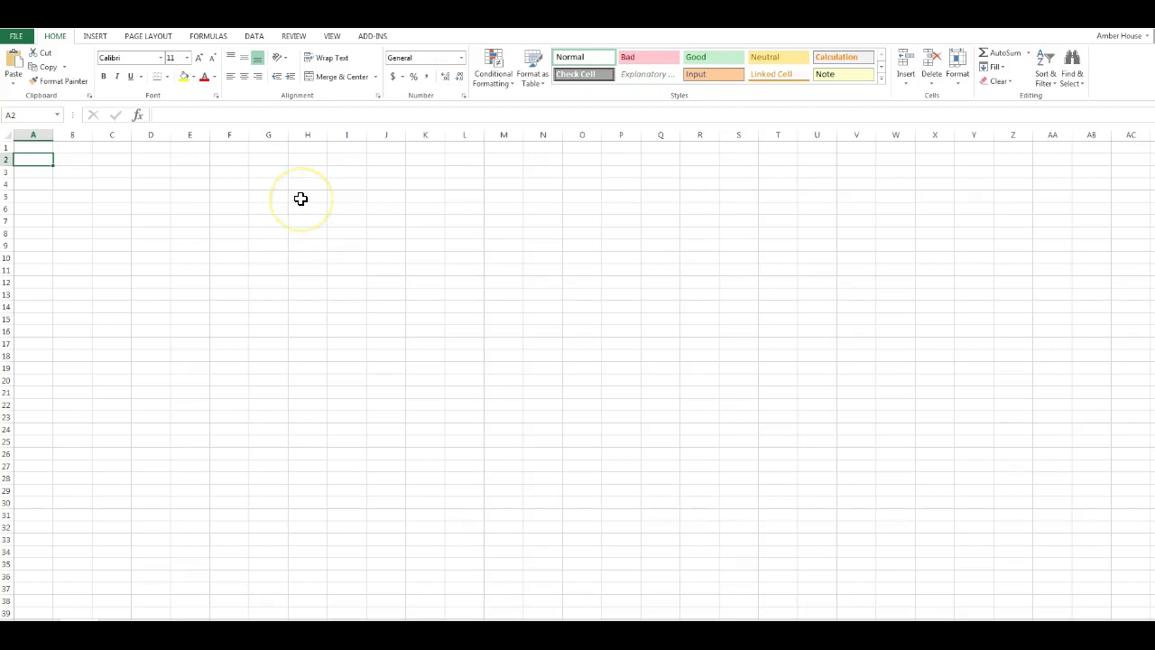
pyautogui.write('Student Name')
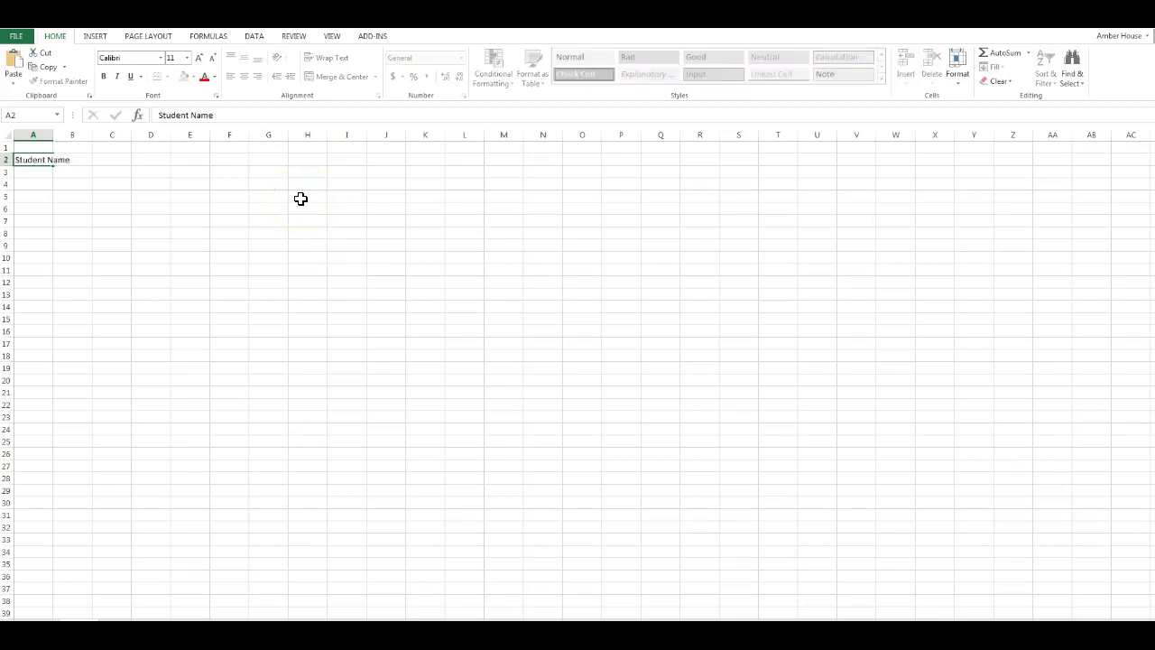
pyautogui.press('Tab')
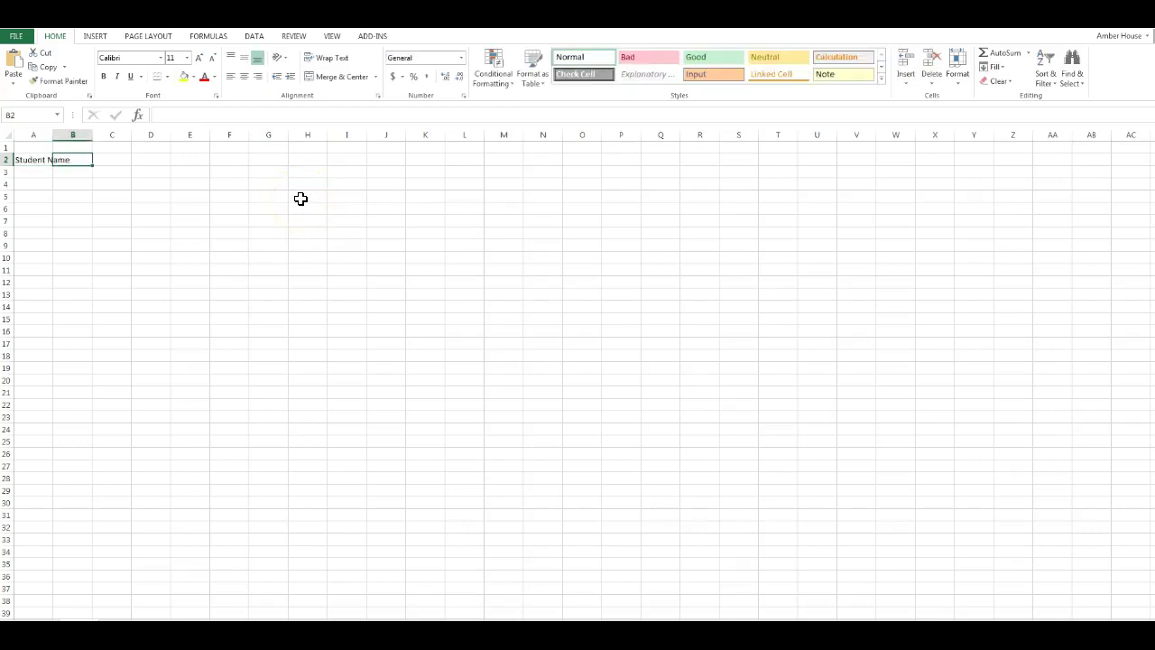
pyautogui.doubleClick(52, 137)
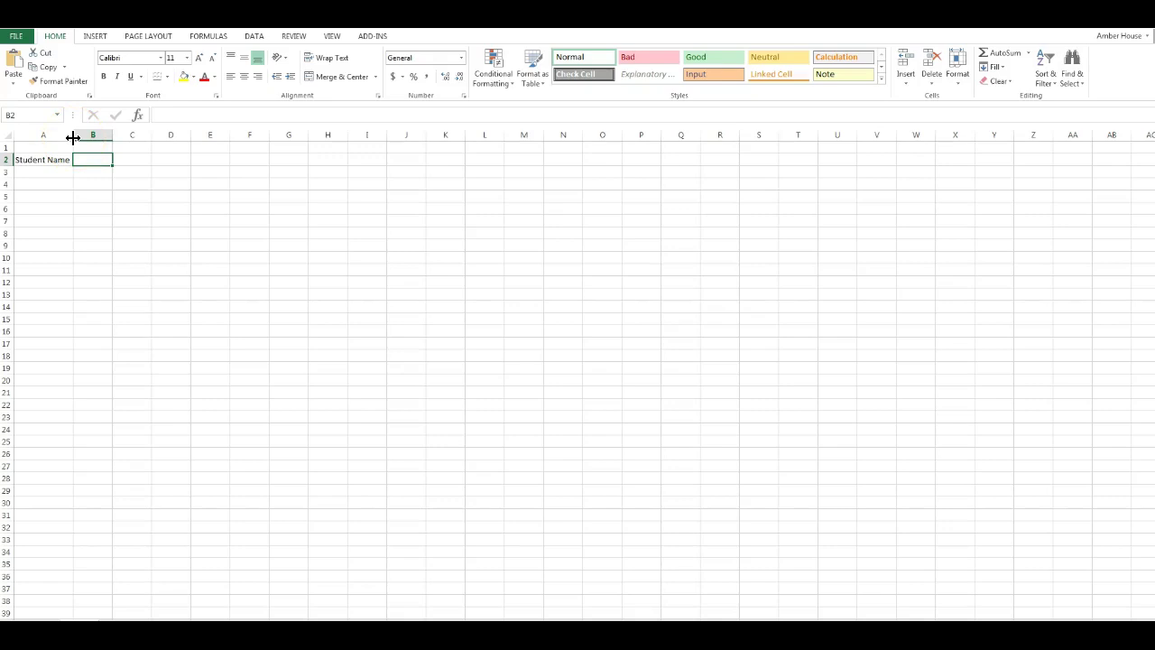
# - Add the headers Graduation Year in B2 and Plans in C2, and auto-fit column B to its text
pyautogui.click(87, 166)
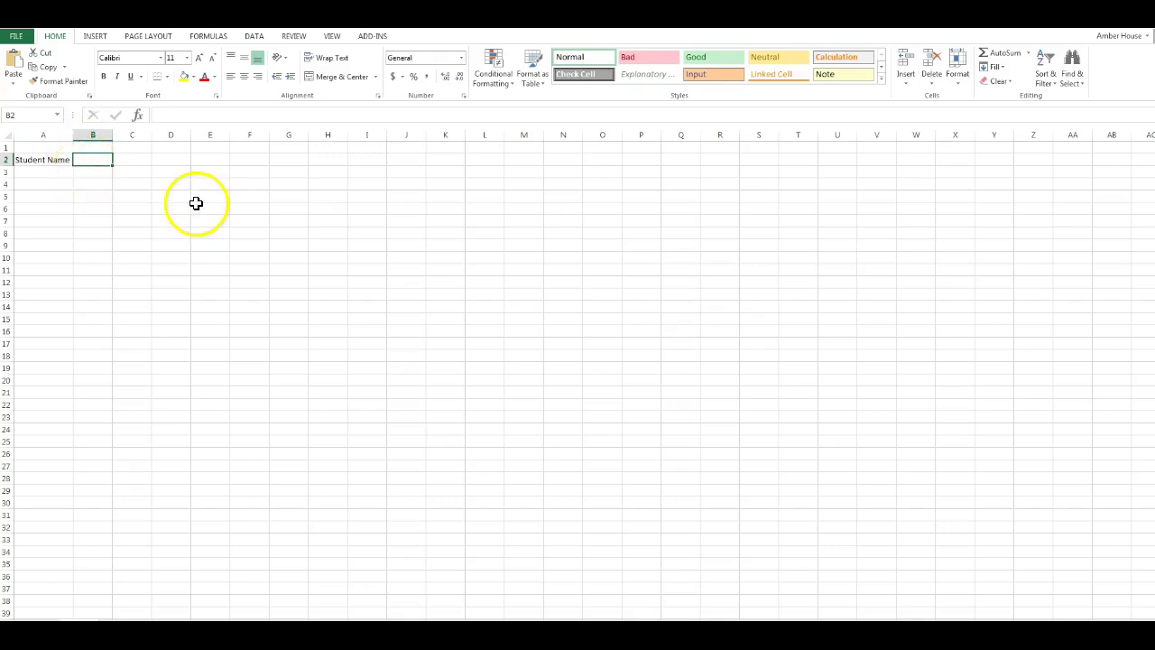
pyautogui.write('Gra')
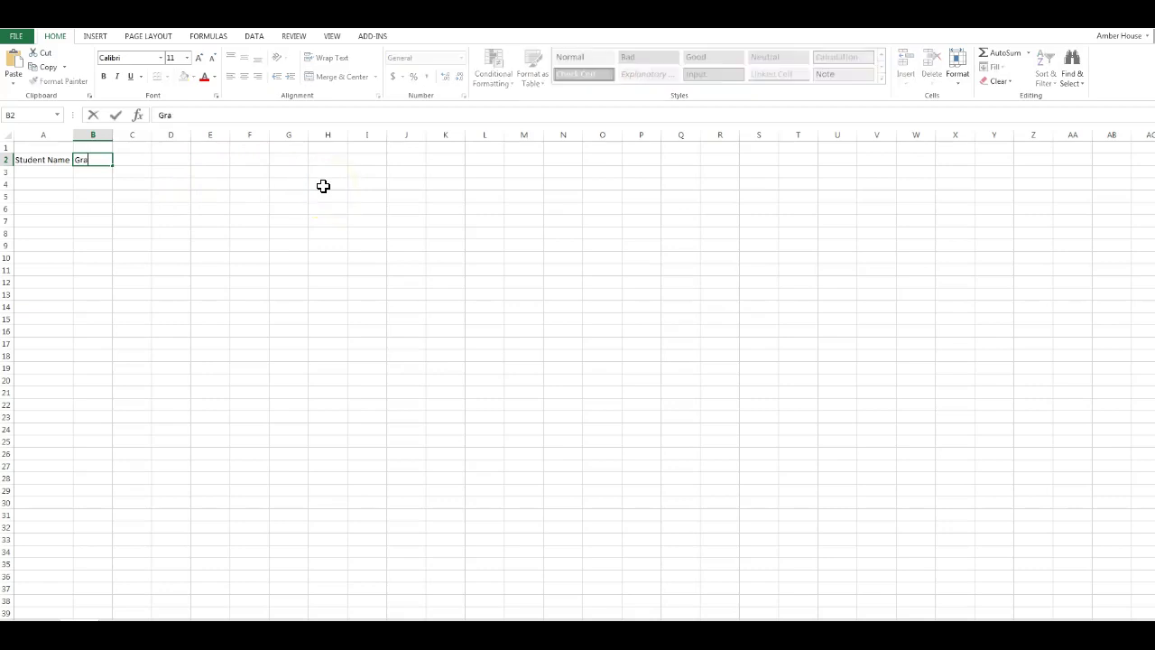
pyautogui.write('duation Year')
pyautogui.press('Tab')
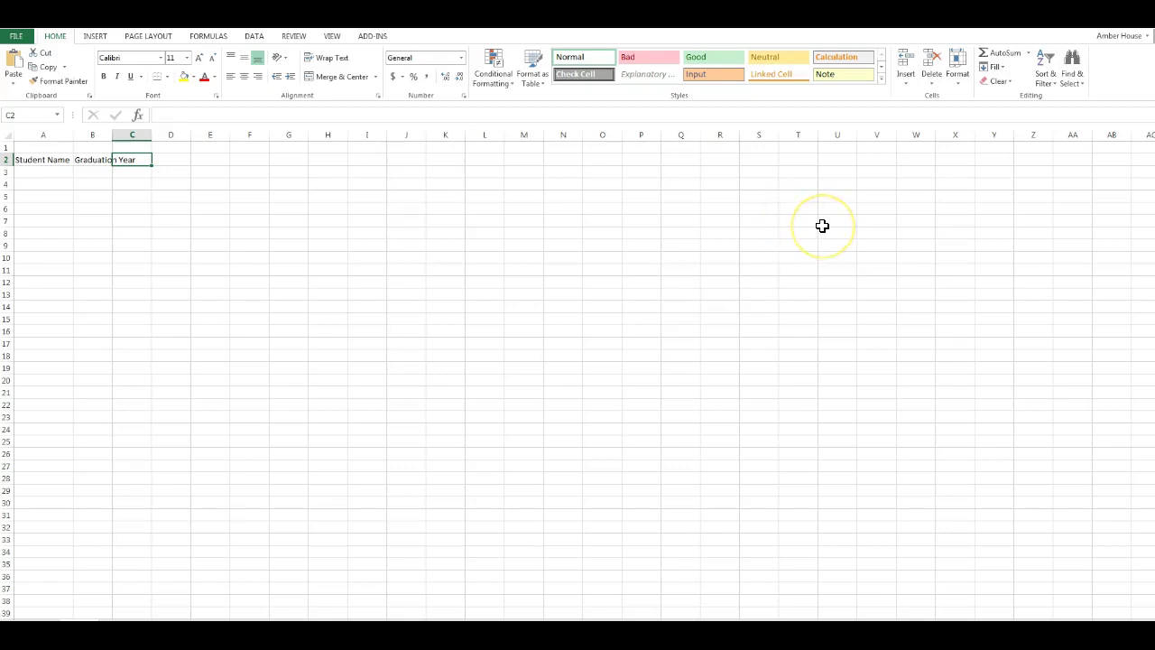
pyautogui.write('Plans')
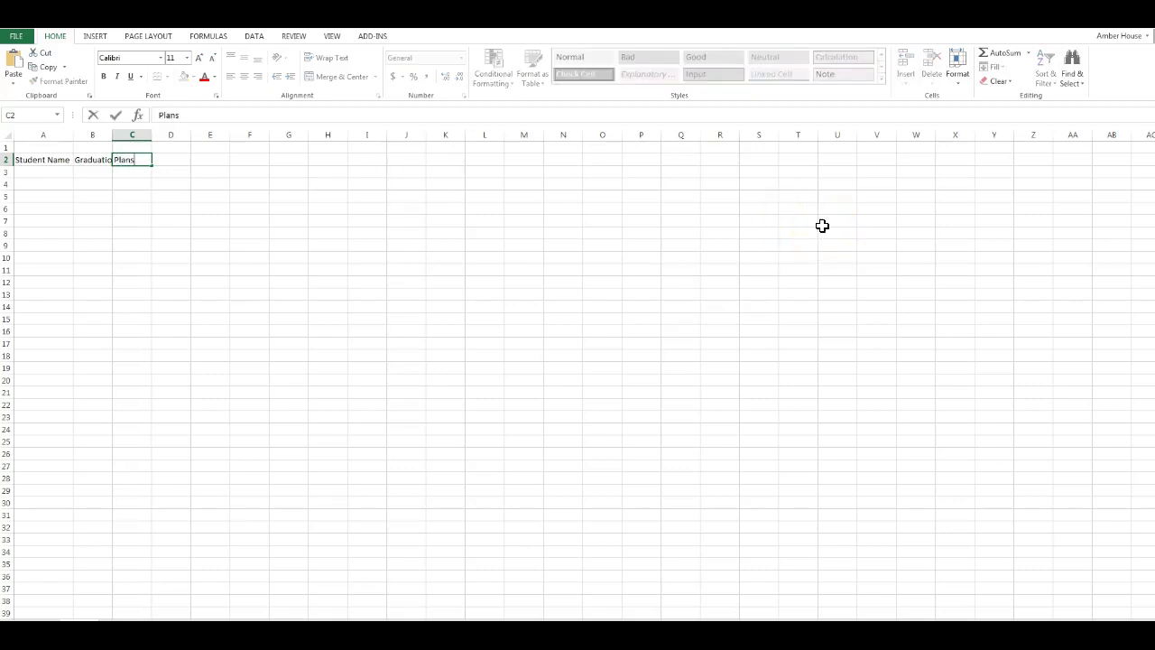
pyautogui.press('Tab')
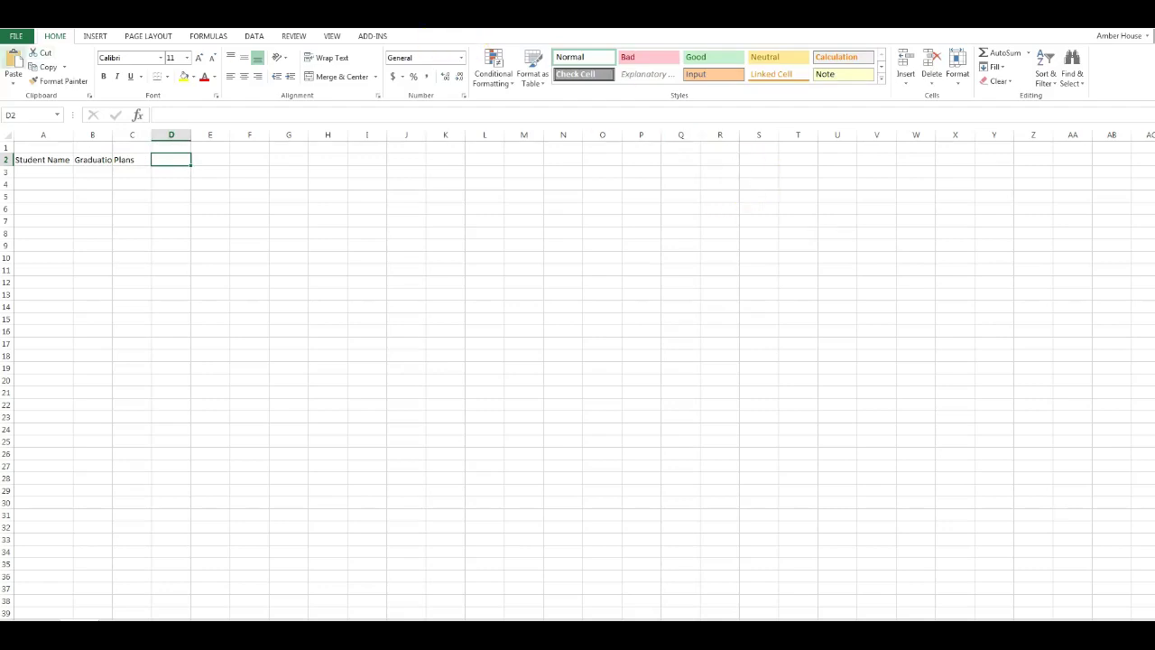
pyautogui.doubleClick(112, 135)
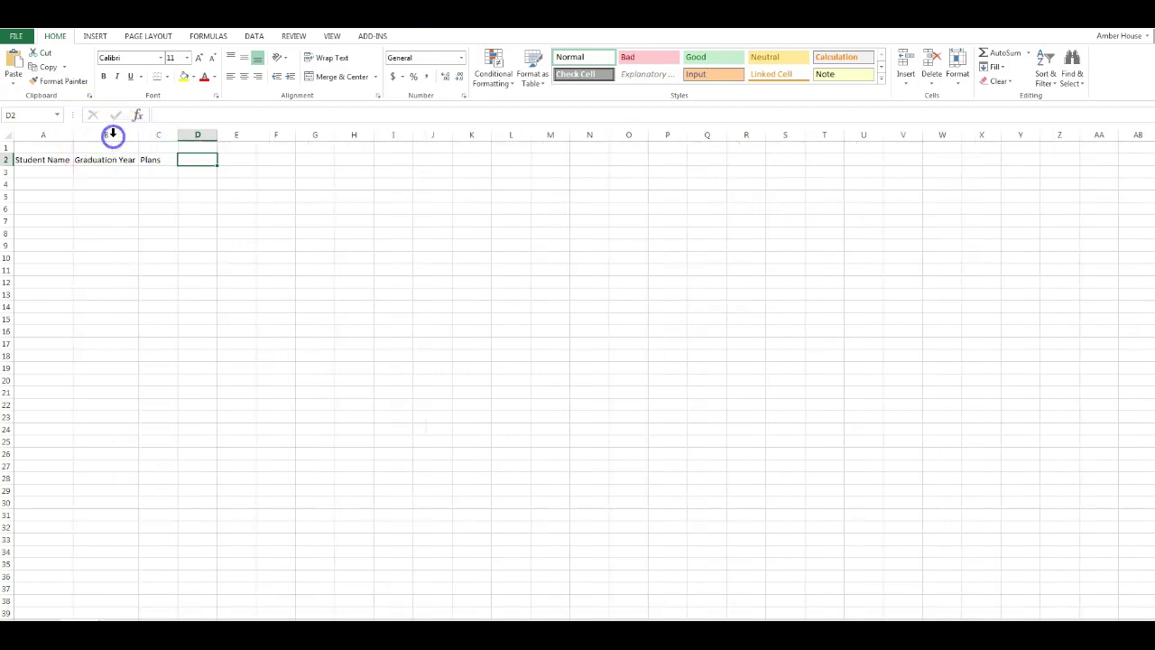
# - Enter the list options Work, Community College and 4 Year College in cells N1 to N3
pyautogui.click(583, 144)
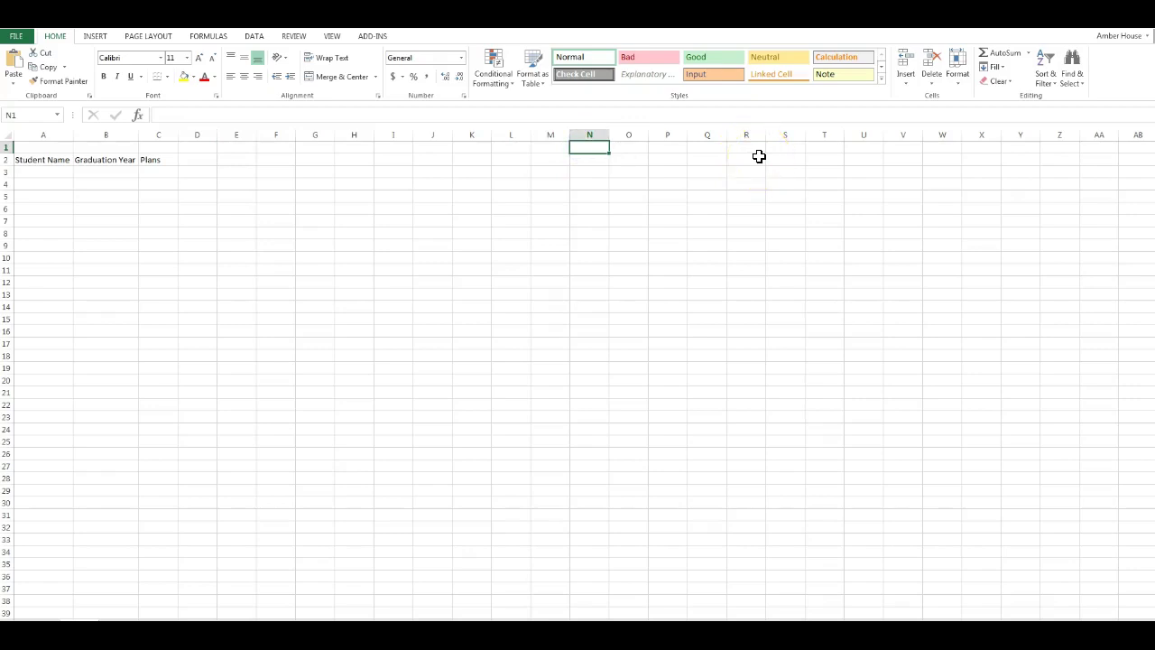
pyautogui.write('Work')
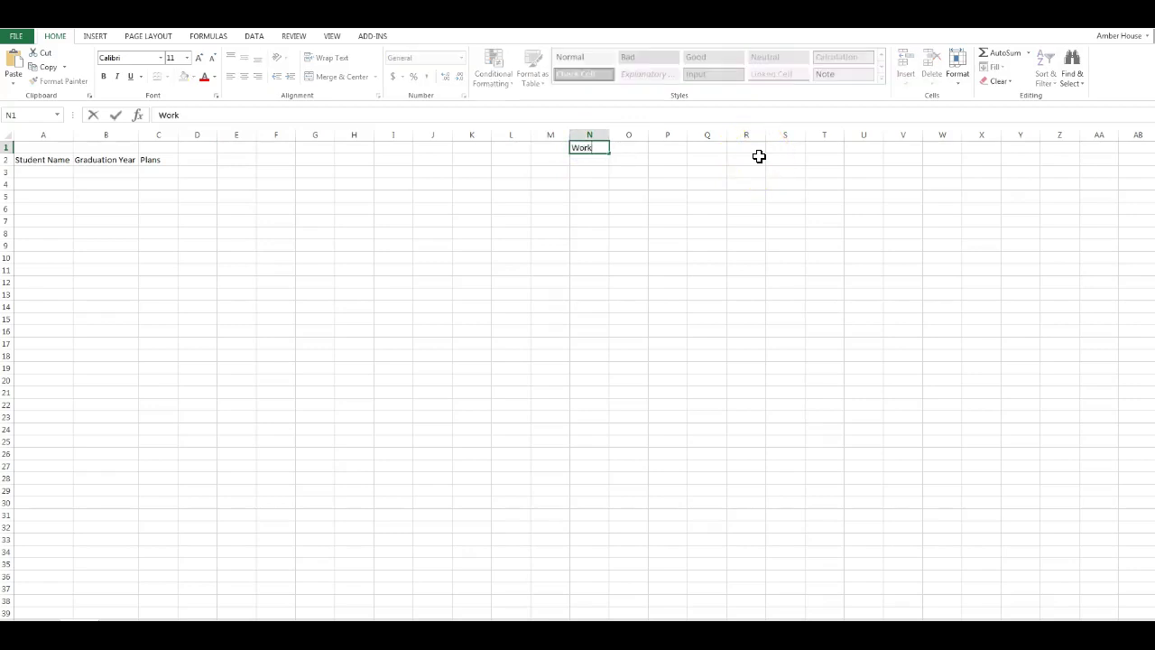
pyautogui.press('Return')
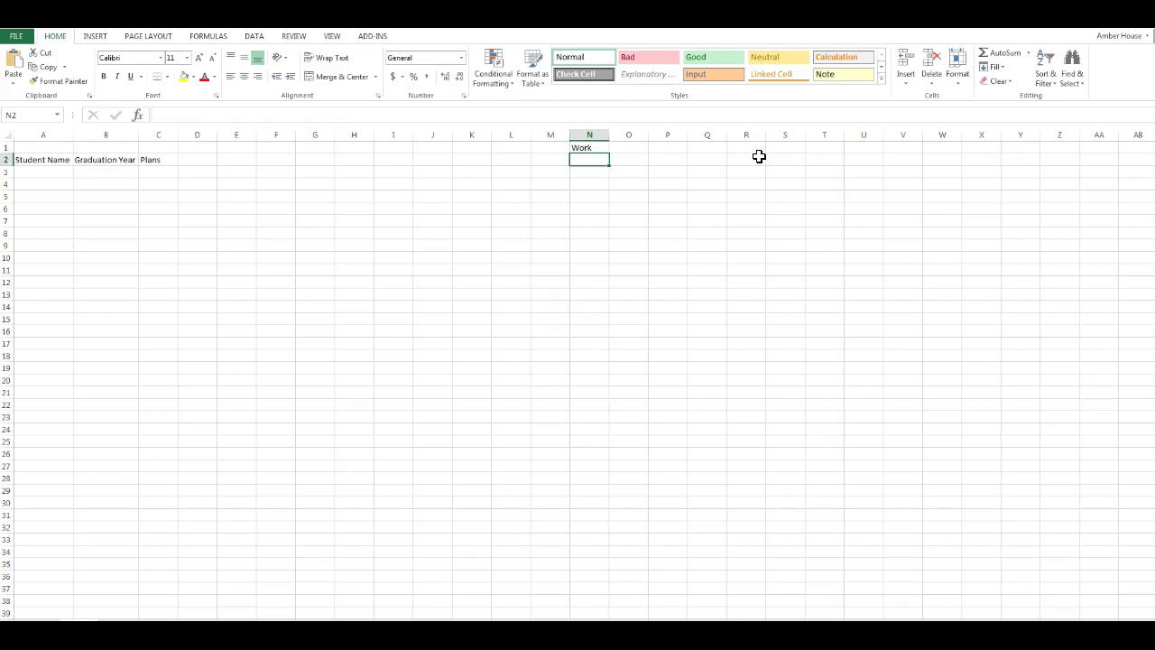
pyautogui.write('Community ?C')
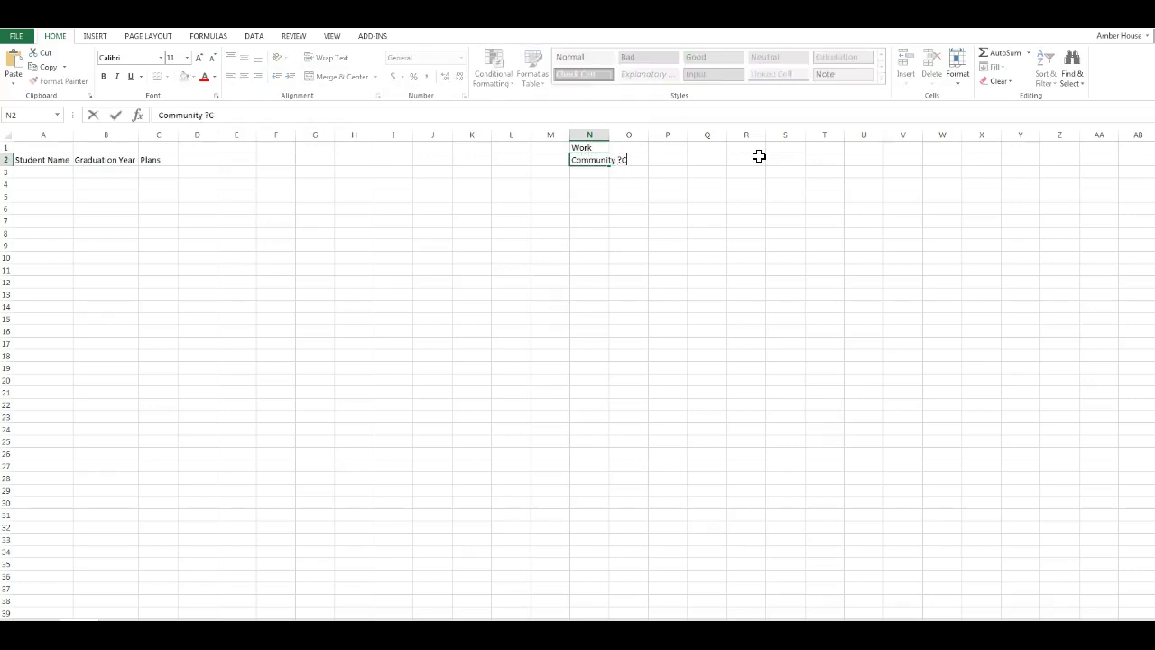
pyautogui.press('BackSpace')
pyautogui.write('College')
pyautogui.press('Return')
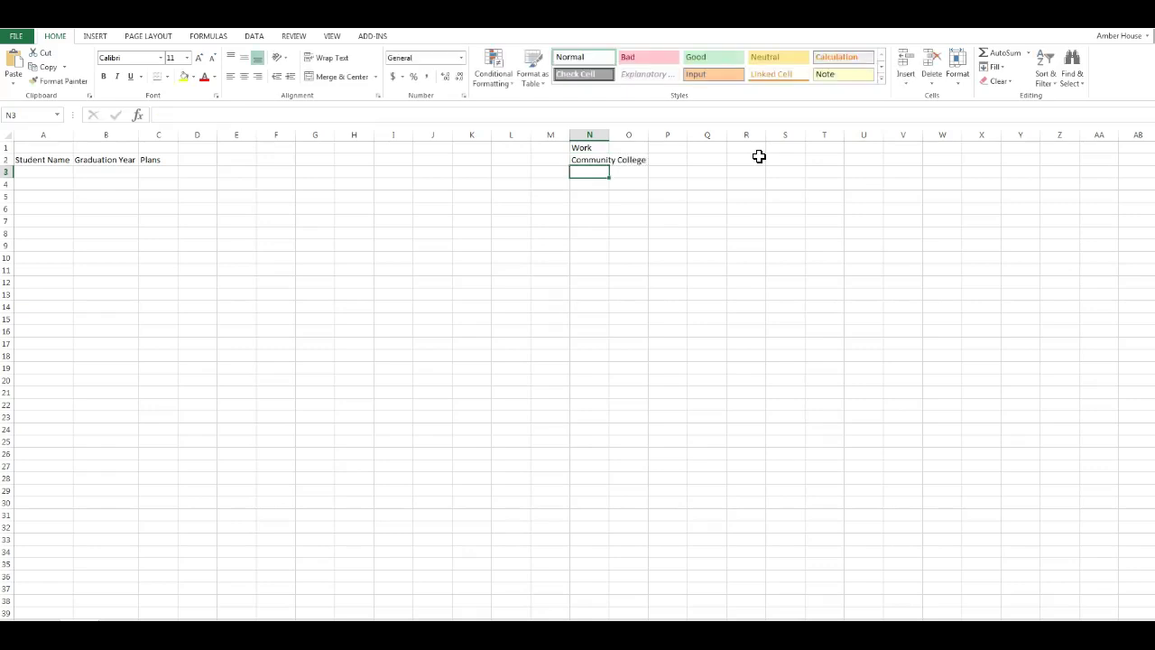
pyautogui.write('4 Year ')
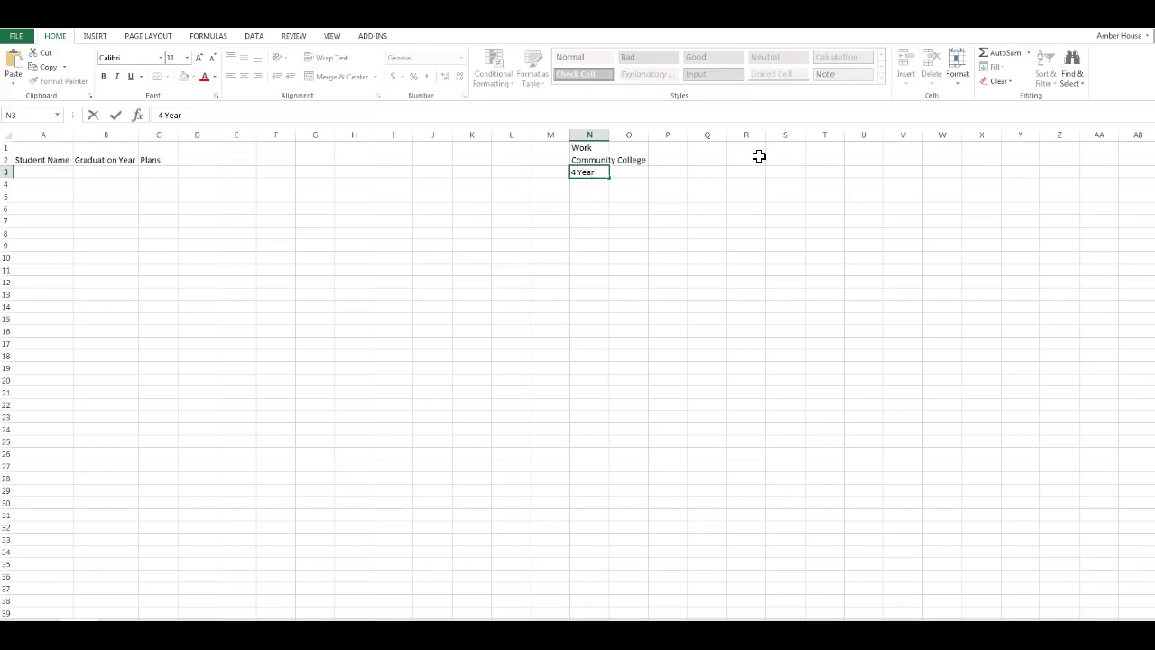
pyautogui.write('College')
pyautogui.press('Return')
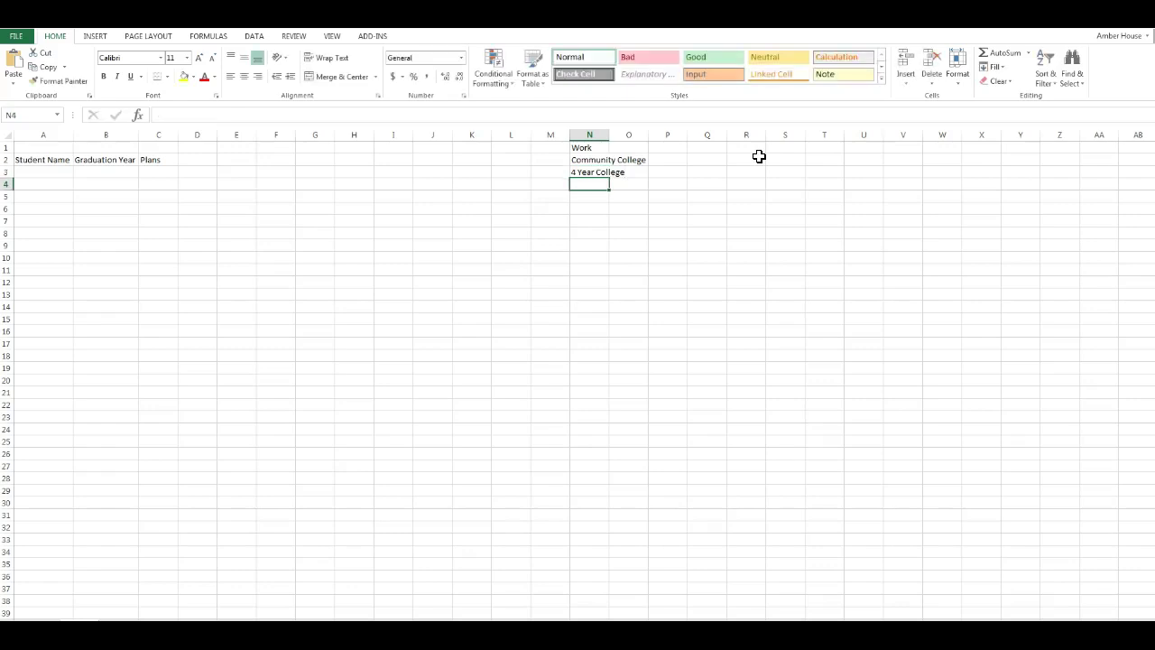
# - Start data validation for cells C3:C13 under Plans and set the allowed values to List
pyautogui.click(160, 172)
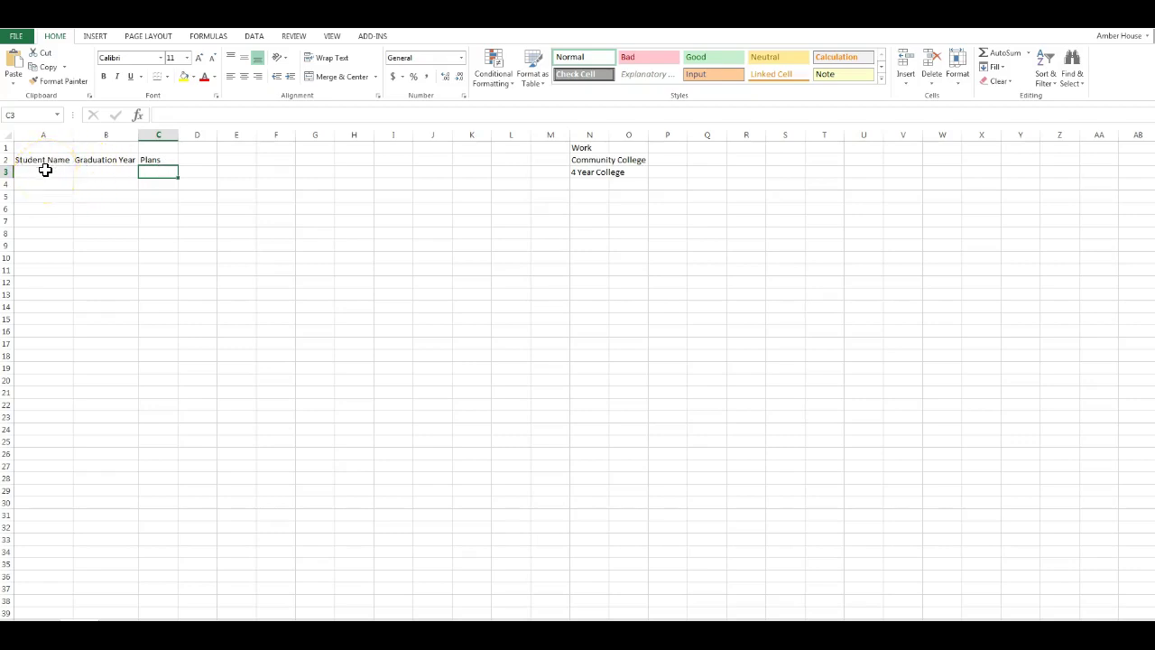
pyautogui.moveTo(164, 171); pyautogui.dragTo(152, 293)
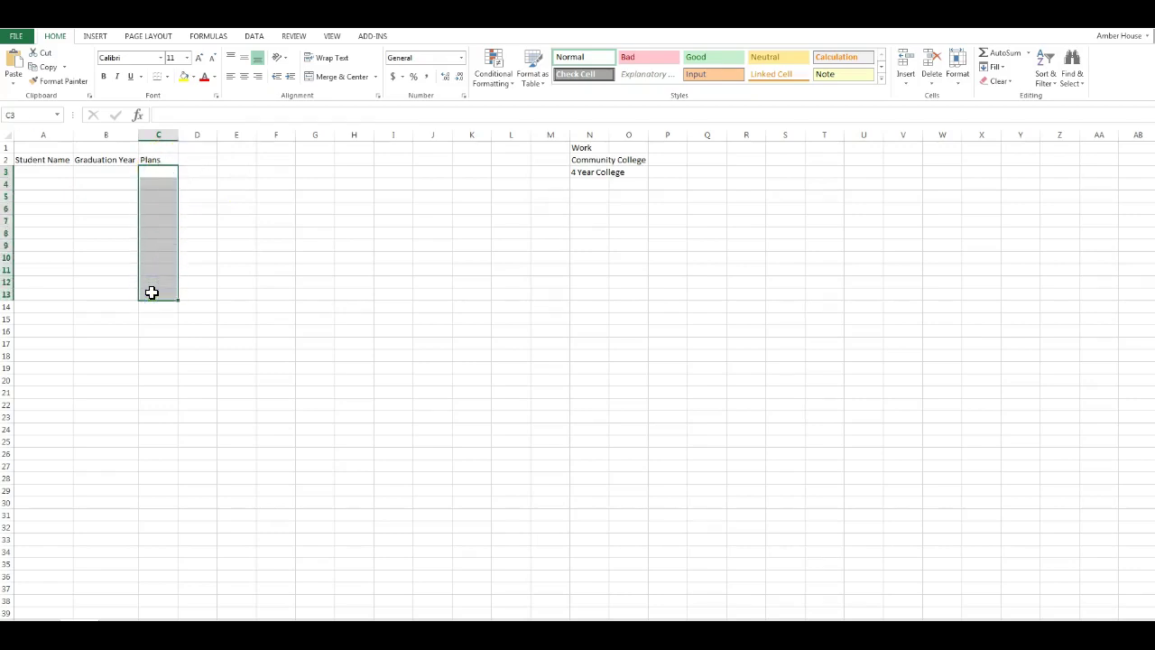
pyautogui.click(253, 37)
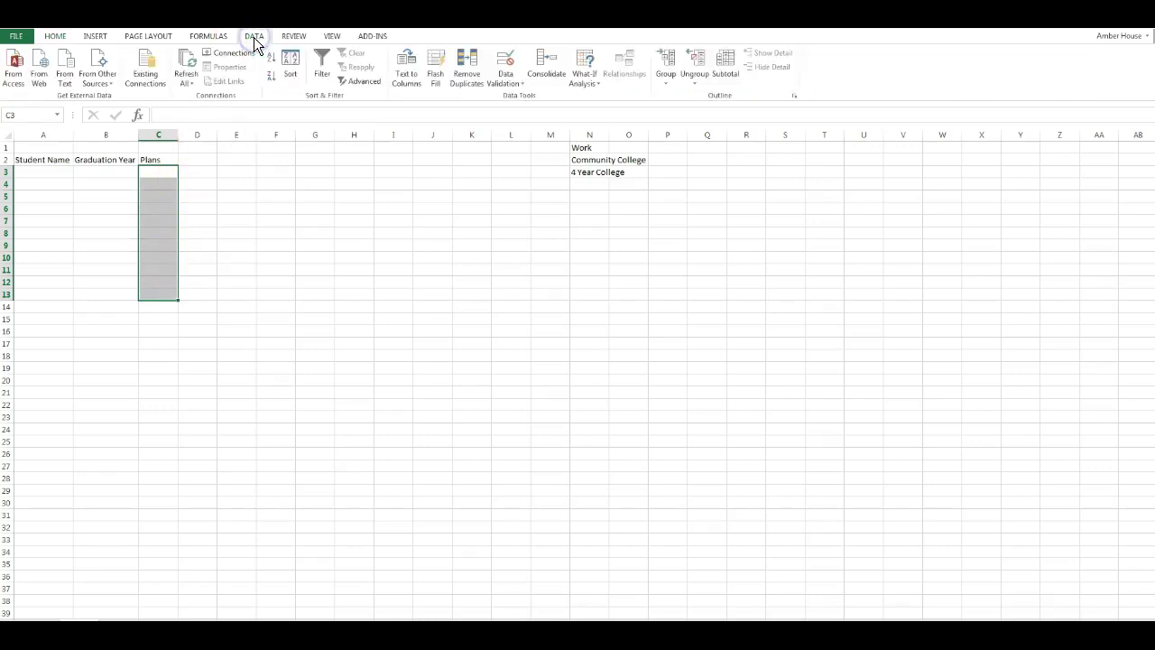
pyautogui.click(511, 81)
pyautogui.click(516, 97)
pyautogui.click(681, 275)
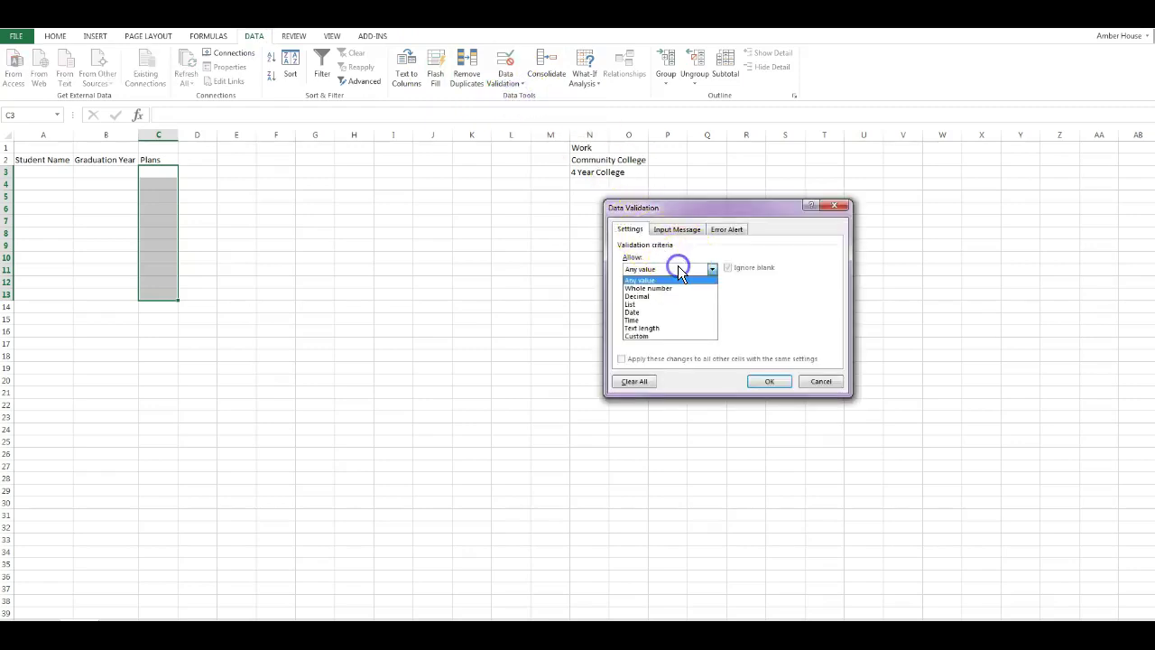
pyautogui.click(656, 313)
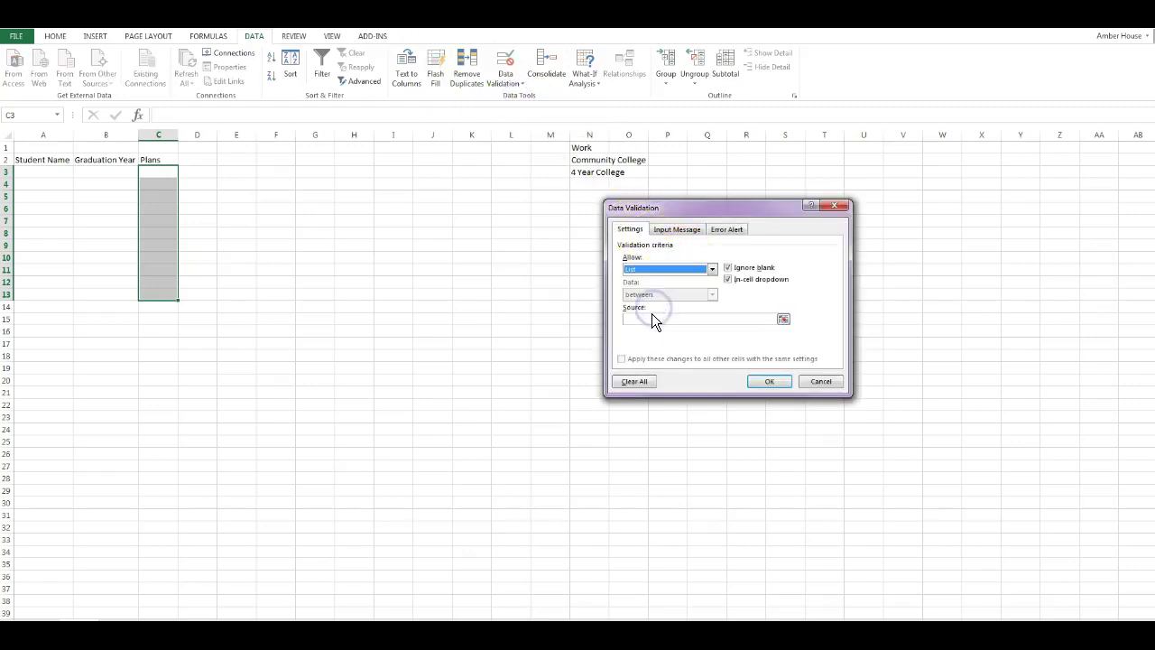
# - Use N1:N3 as the validation list source and apply the dropdown to the Plans cells
pyautogui.click(652, 313)
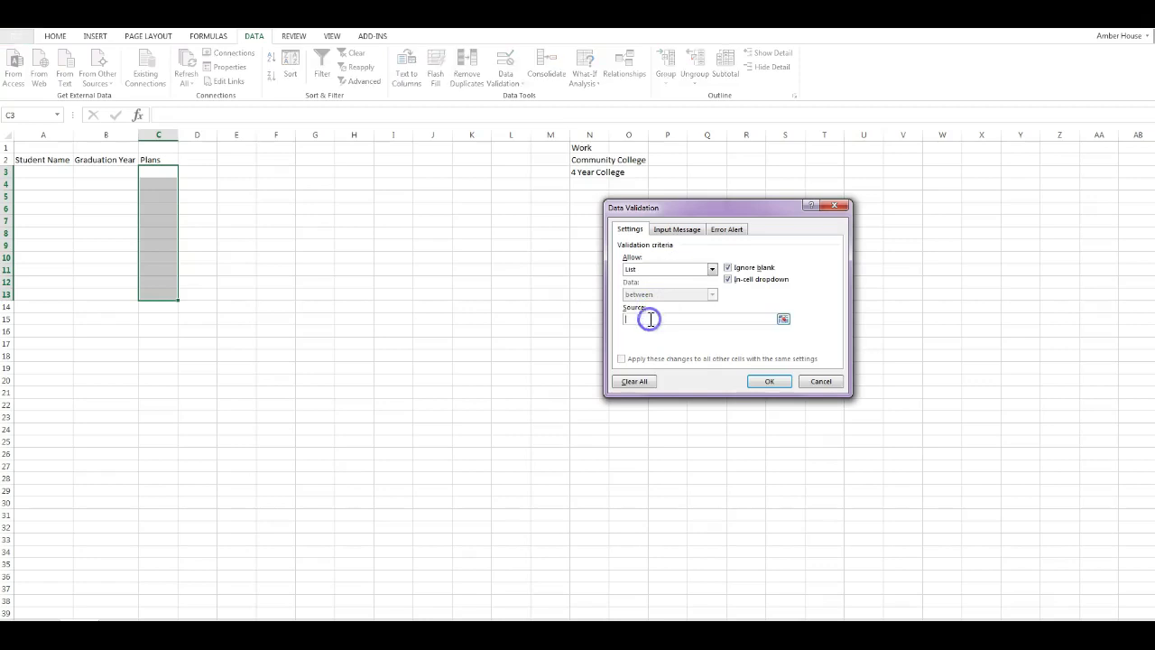
pyautogui.click(576, 148)
pyautogui.moveTo(577, 148); pyautogui.dragTo(586, 174)
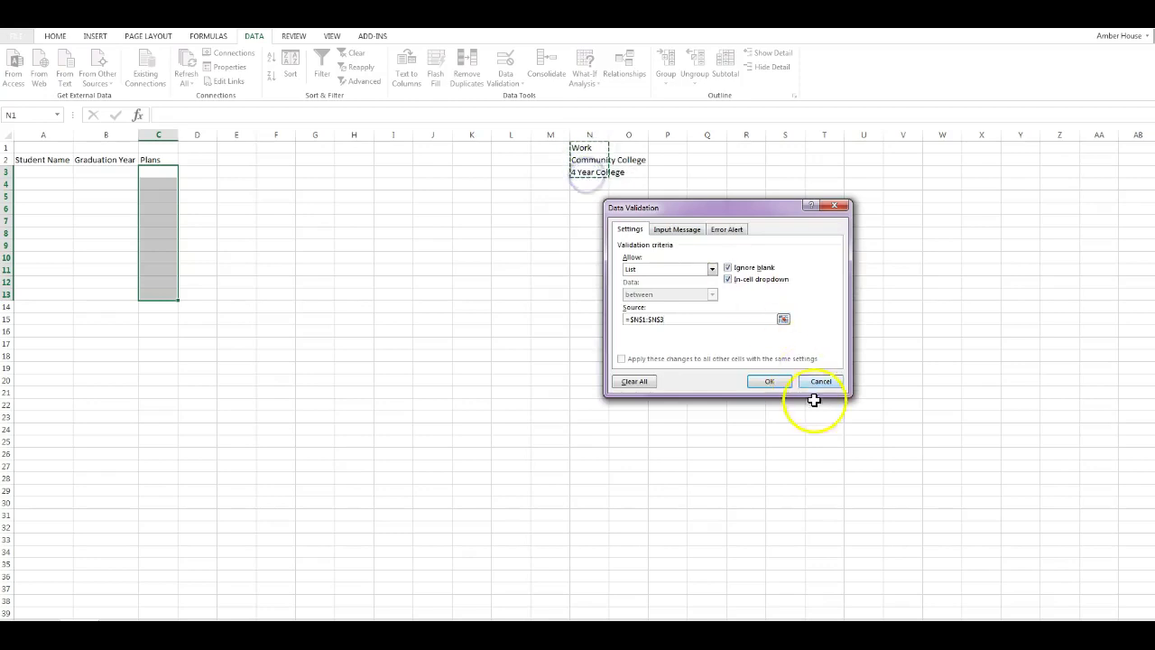
pyautogui.click(774, 382)
pyautogui.click(230, 184)
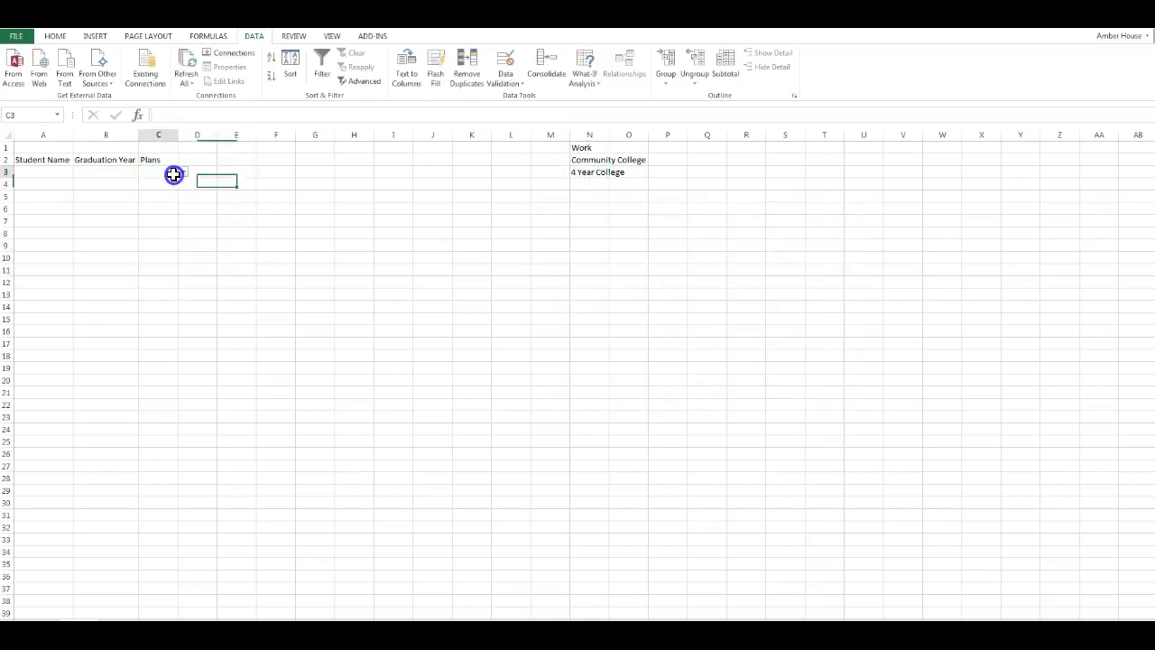
pyautogui.click(168, 172)
# - Apply All Borders to the range A3:C13 below the headers
pyautogui.click(34, 170)
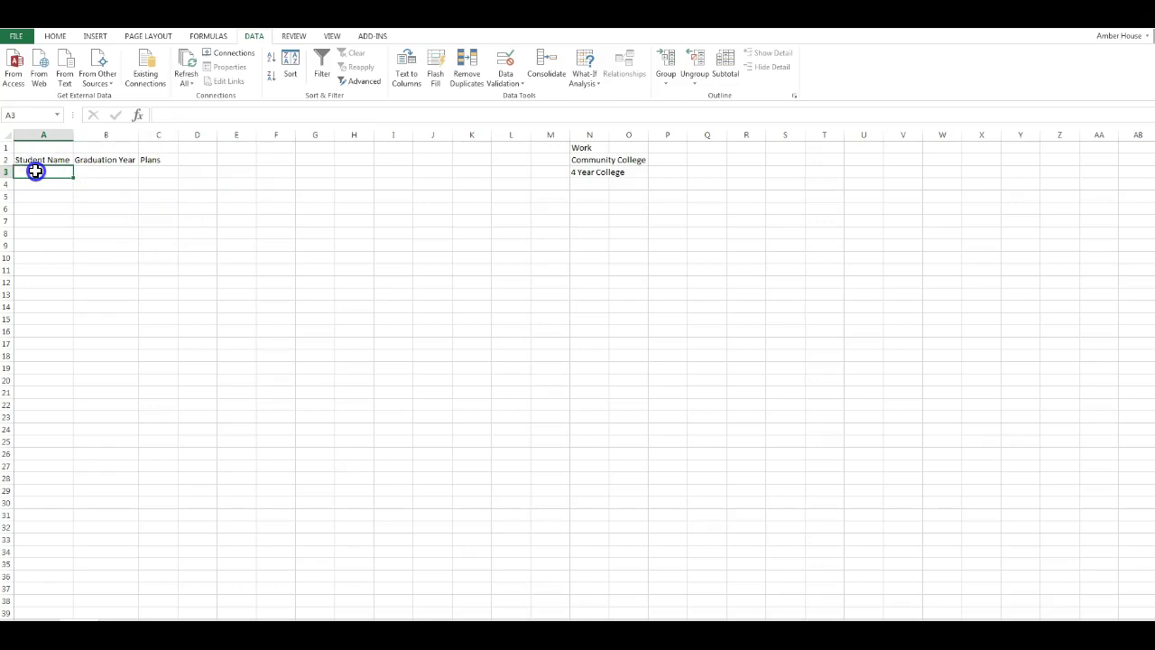
pyautogui.moveTo(34, 171); pyautogui.dragTo(157, 296)
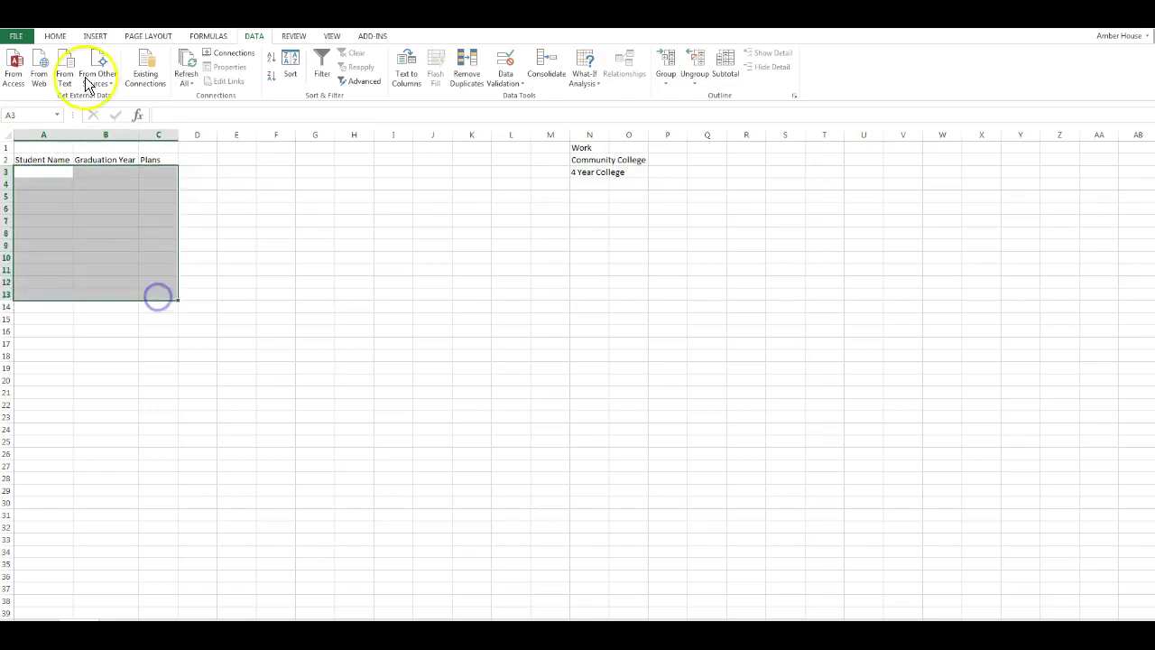
pyautogui.click(57, 36)
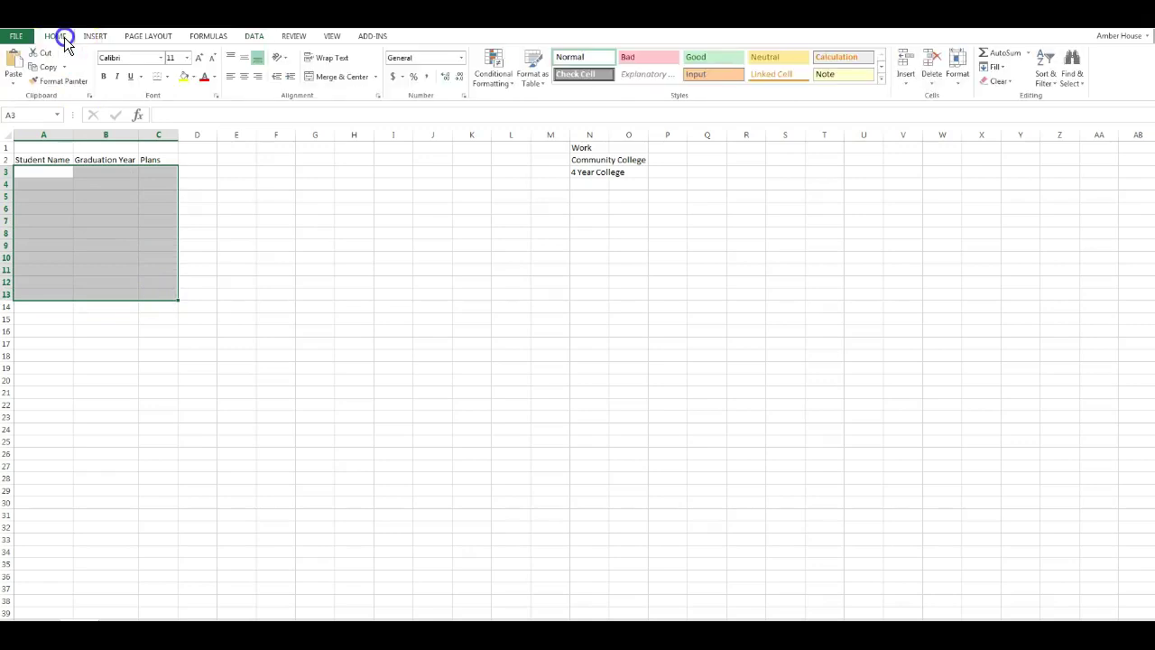
pyautogui.click(168, 76)
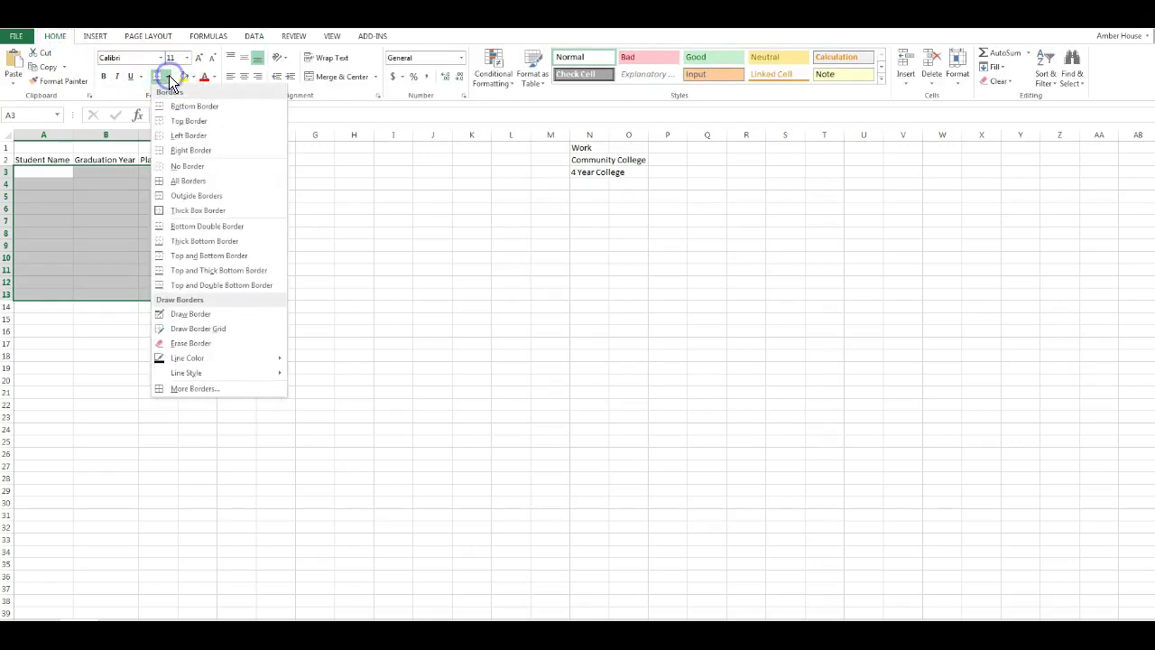
pyautogui.click(179, 181)
pyautogui.click(271, 211)
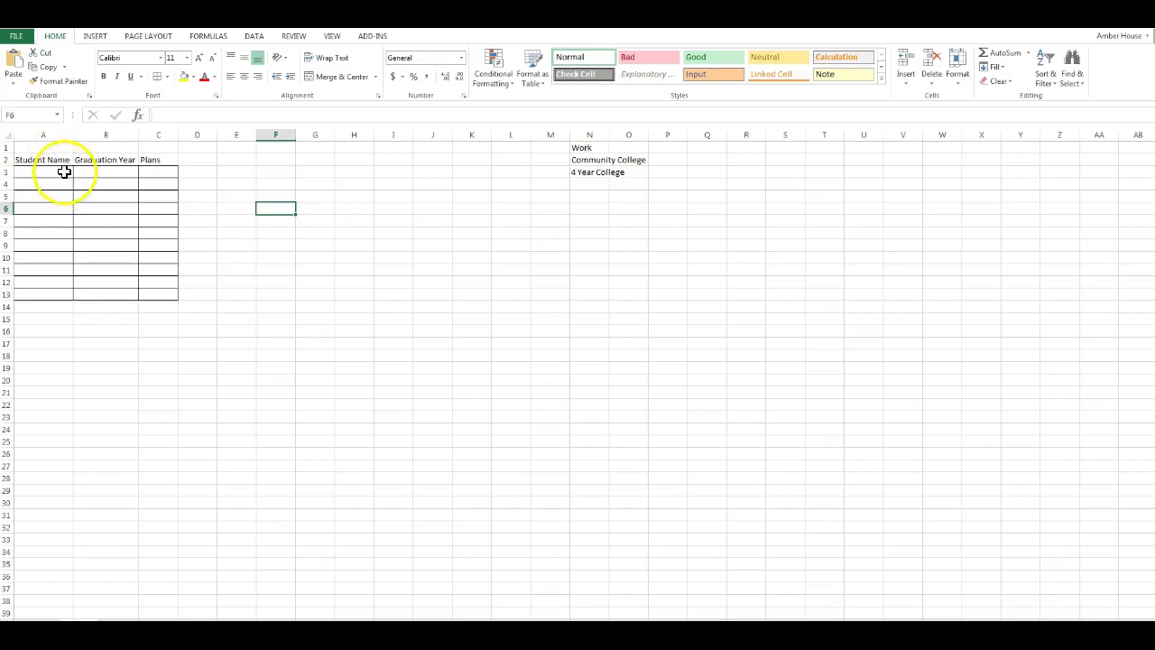
# - Check the dropdown in cell C3 and widen the Plans column to about twice its width
pyautogui.click(64, 172)
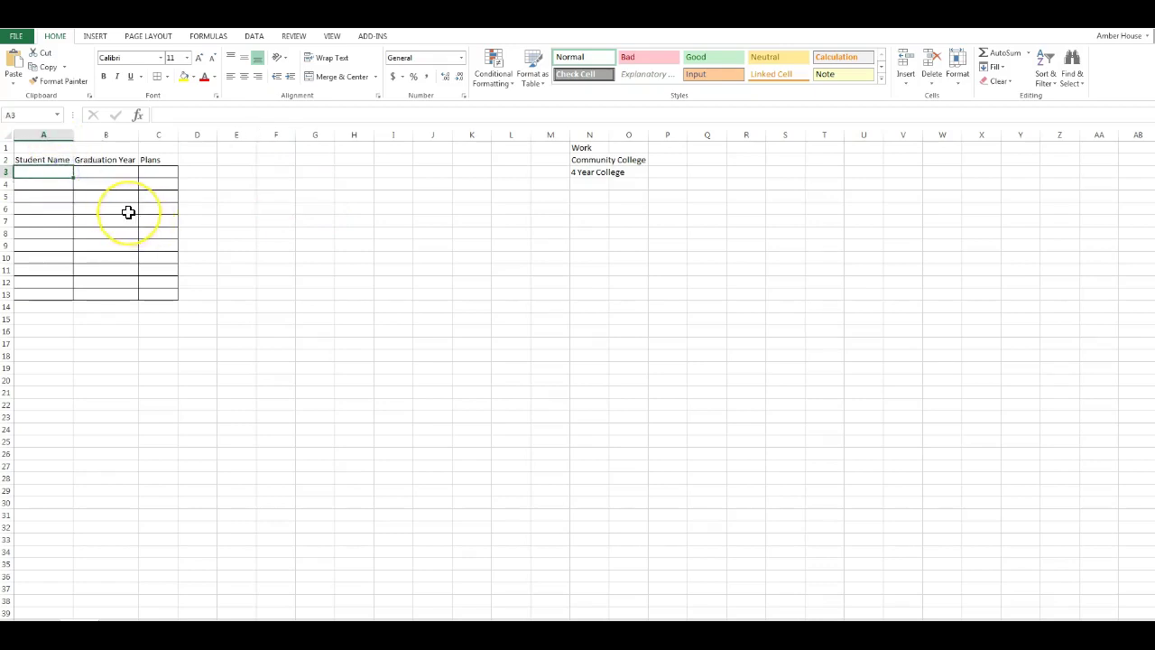
pyautogui.click(106, 170)
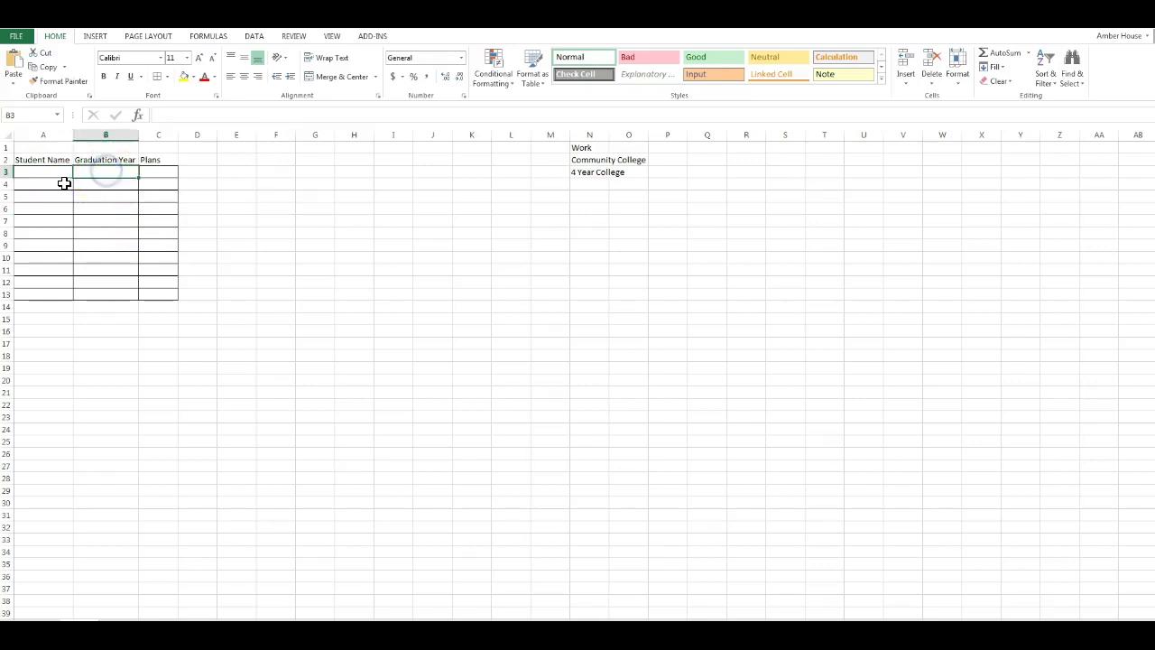
pyautogui.click(159, 172)
pyautogui.click(185, 173)
pyautogui.click(186, 173)
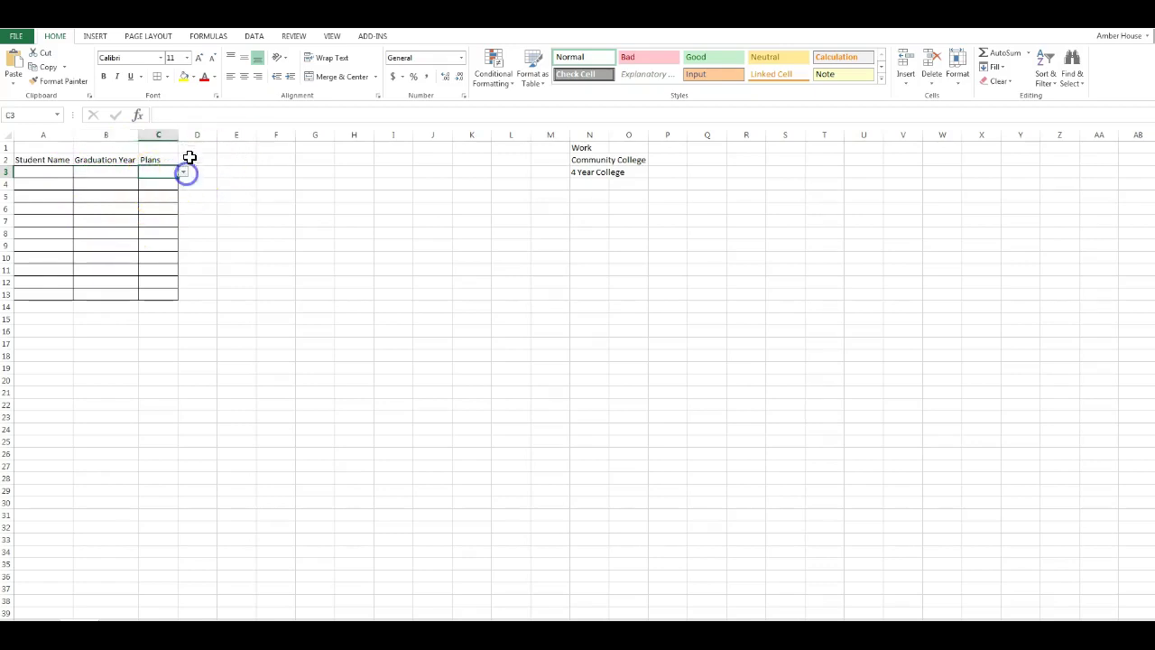
pyautogui.moveTo(178, 135); pyautogui.dragTo(217, 149)
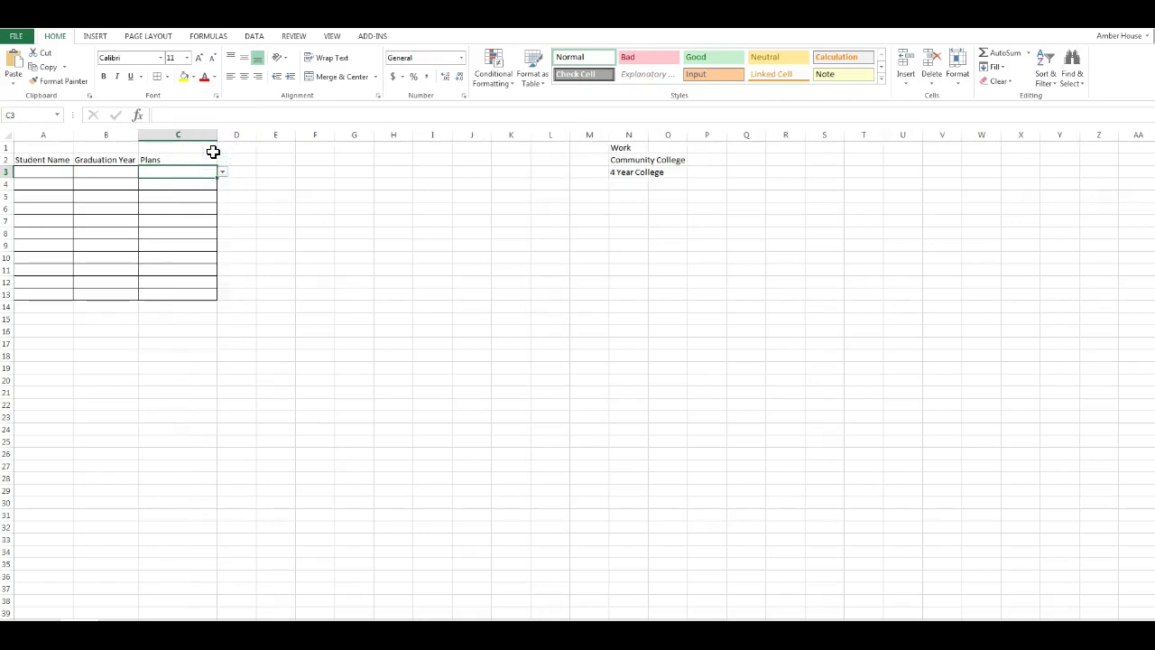
pyautogui.click(278, 245)
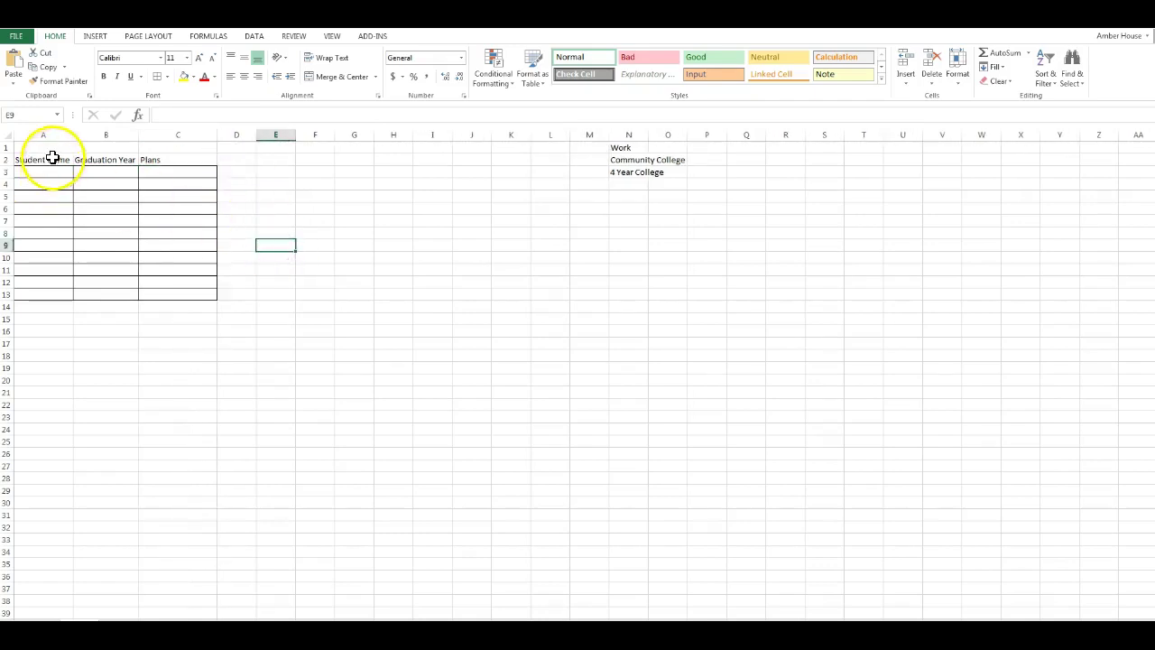
# - Autofit column A so the longest student name fits
pyautogui.moveTo(52, 161); pyautogui.dragTo(157, 156)
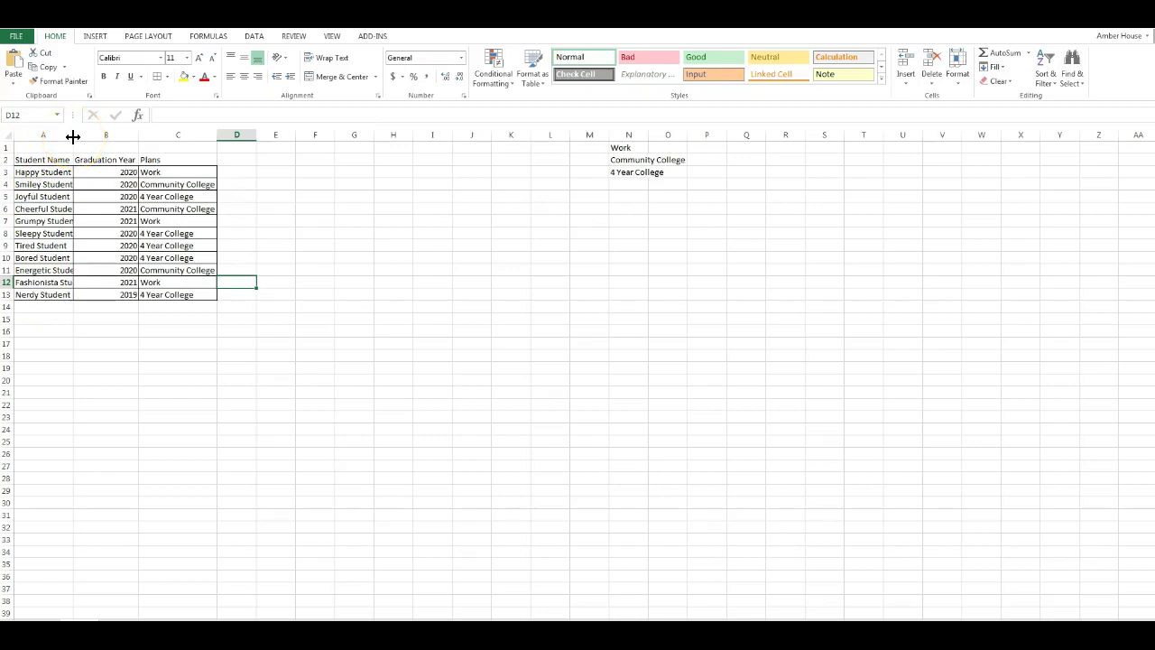
pyautogui.doubleClick(73, 136)
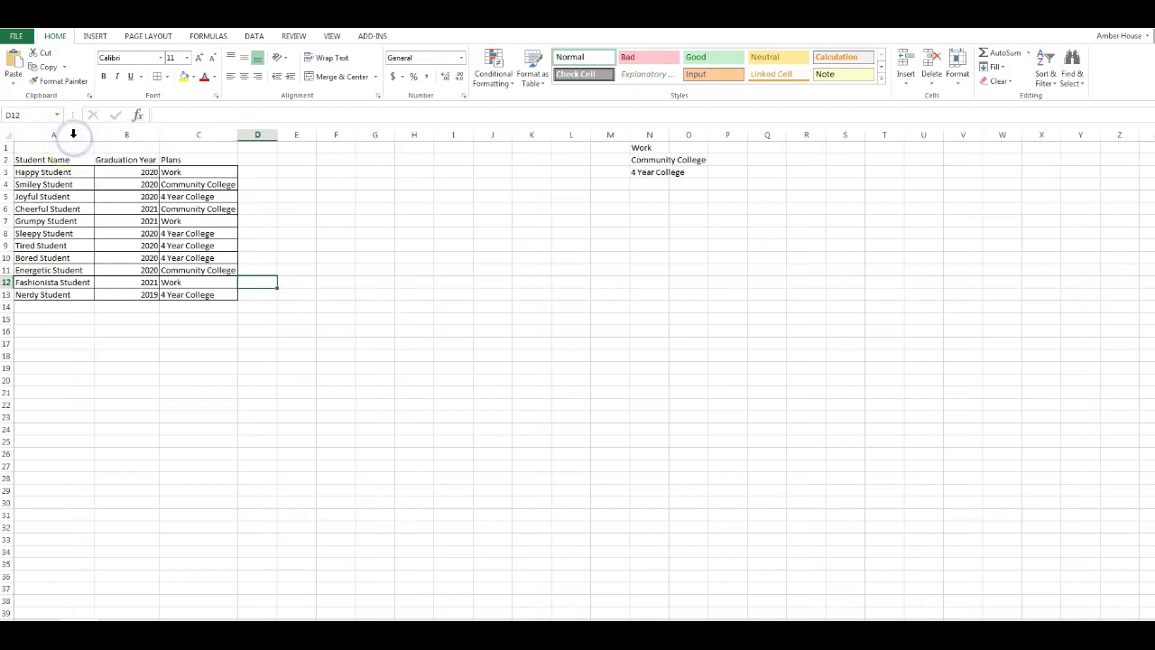
pyautogui.click(140, 326)
pyautogui.click(58, 319)
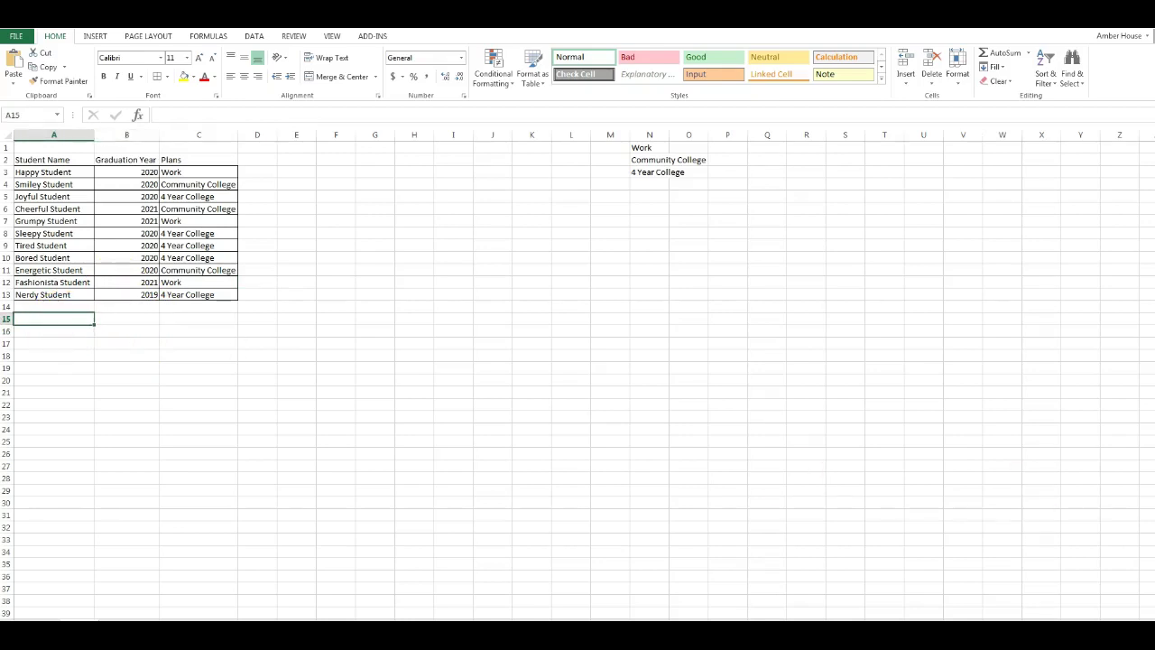
# - Insert a blank column before the Student Name column
pyautogui.click(106, 39)
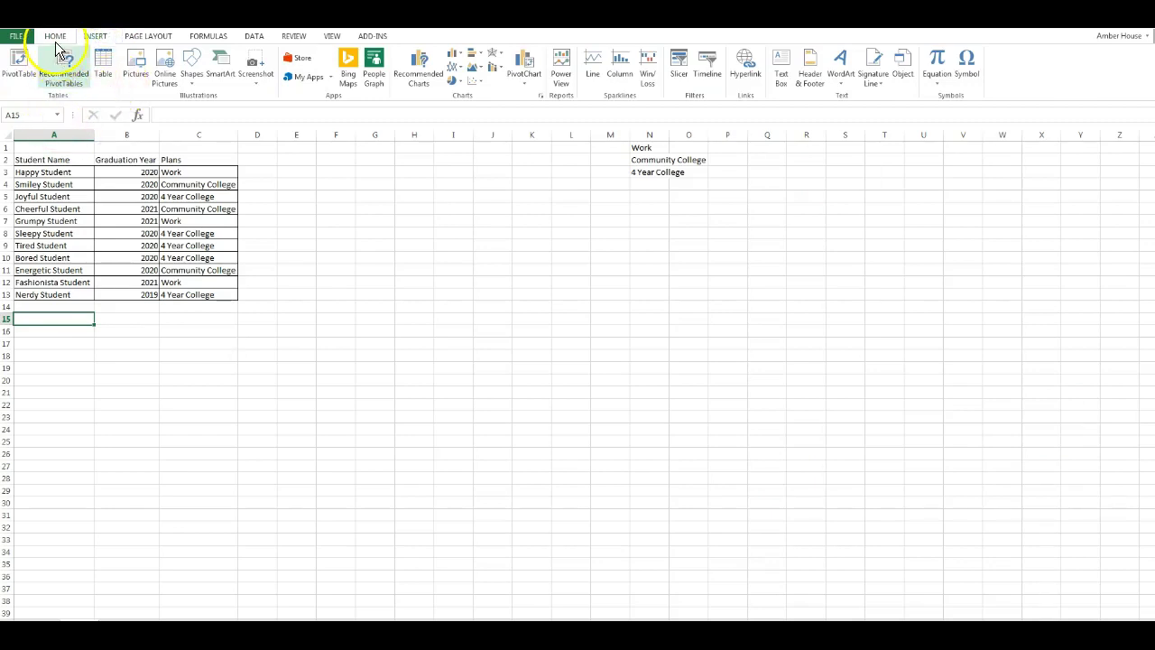
pyautogui.click(55, 41)
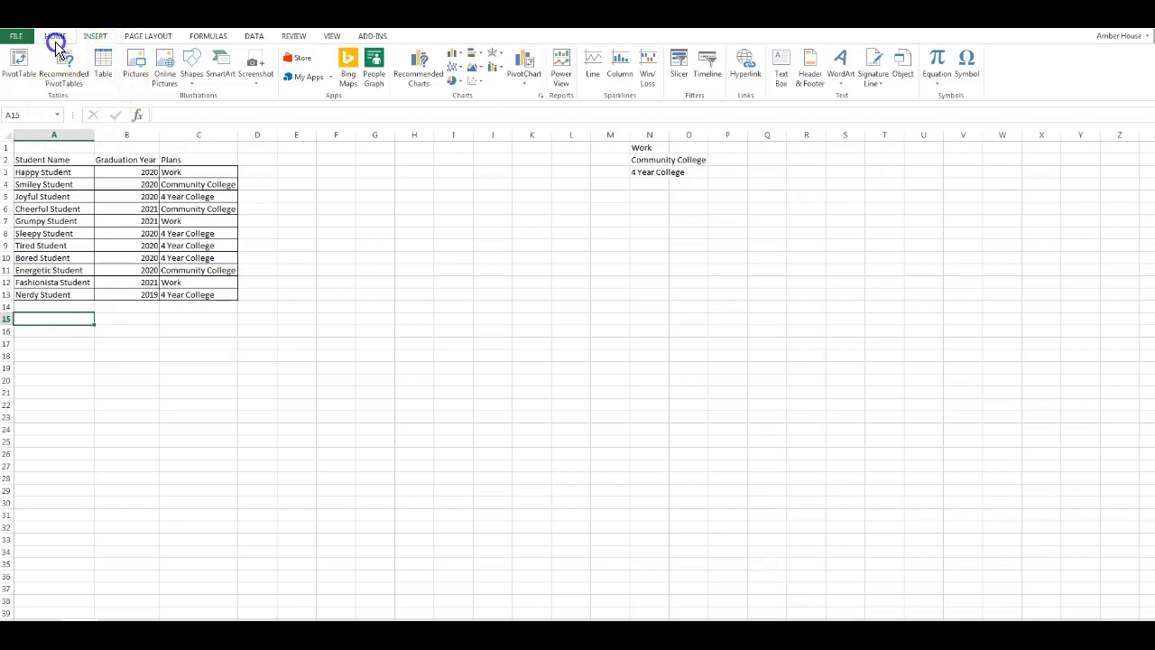
pyautogui.click(33, 129)
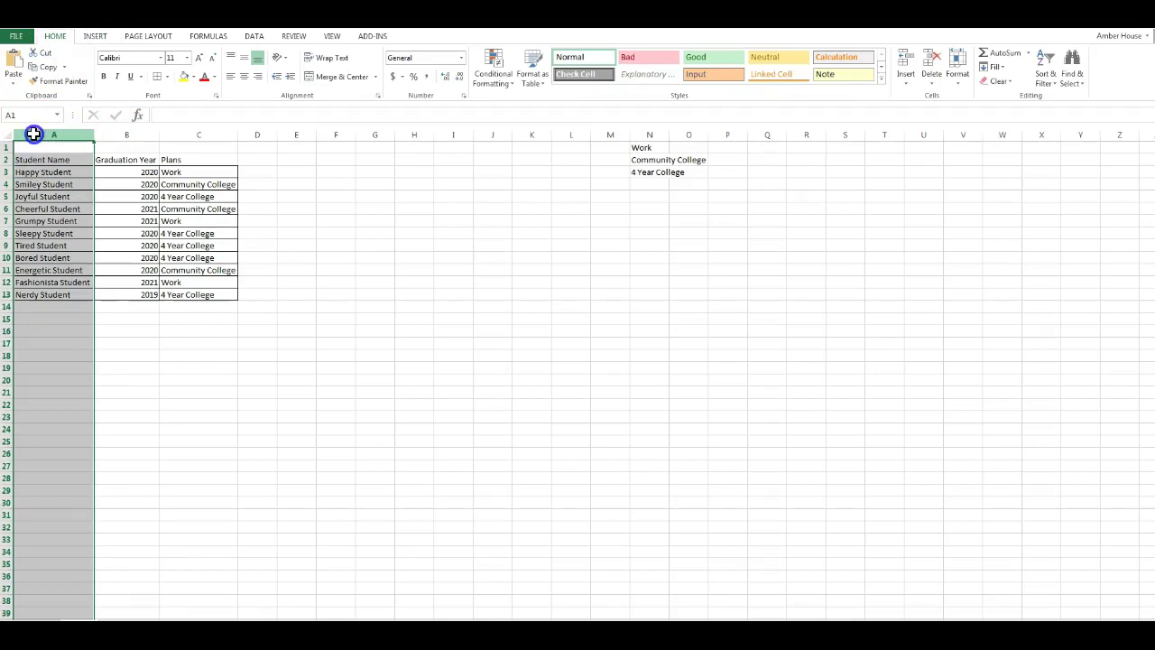
pyautogui.rightClick(34, 136)
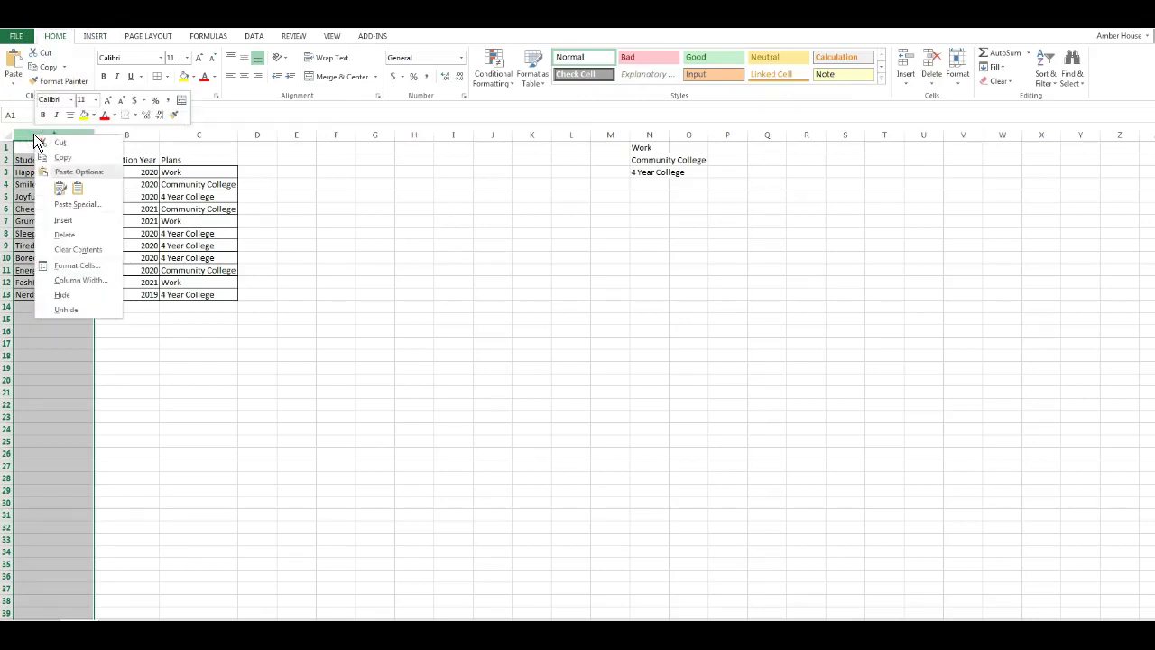
pyautogui.click(62, 220)
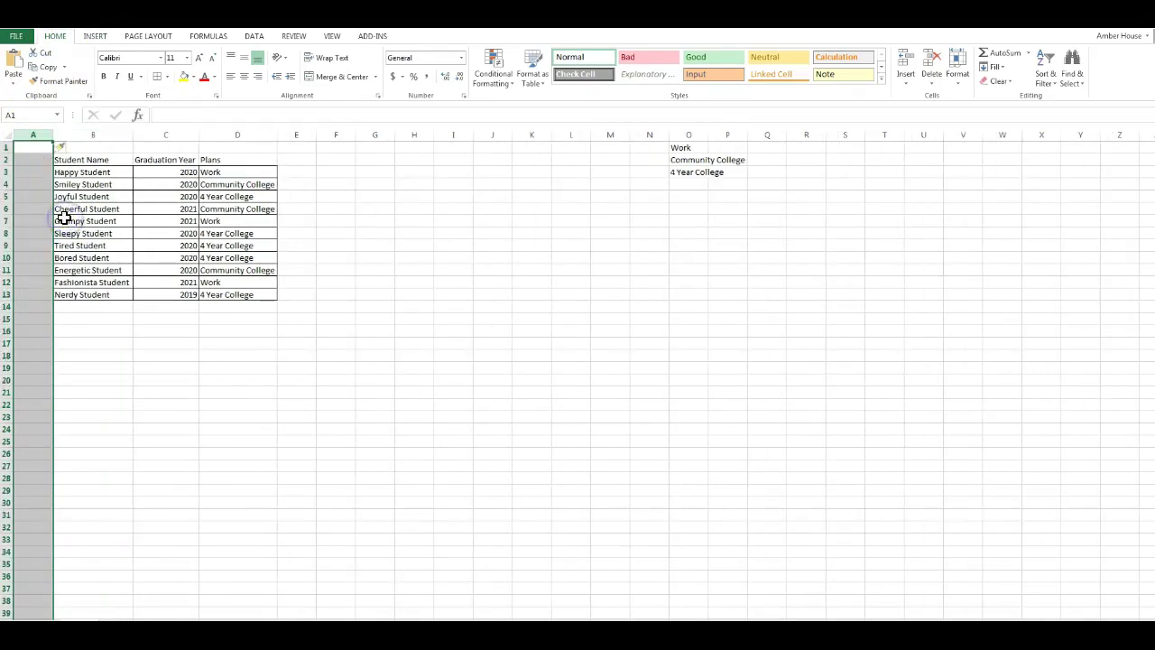
pyautogui.click(86, 295)
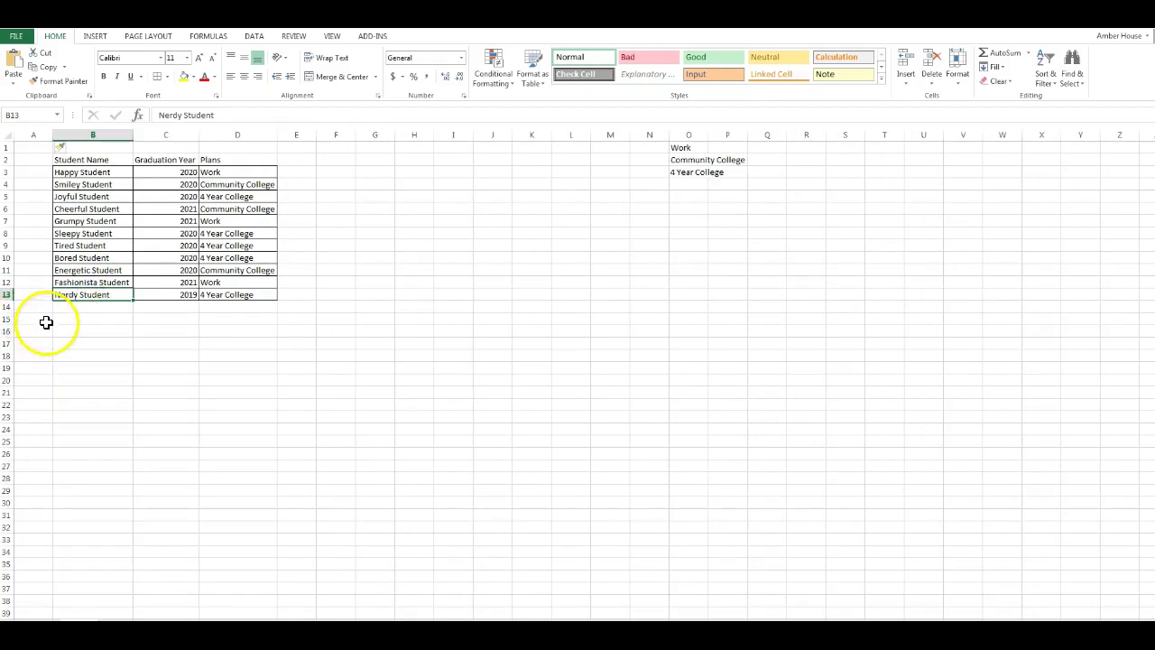
# - Enter the row labels Count, CountIf and CountA in cells A15 to A17
pyautogui.click(46, 321)
pyautogui.write('Count')
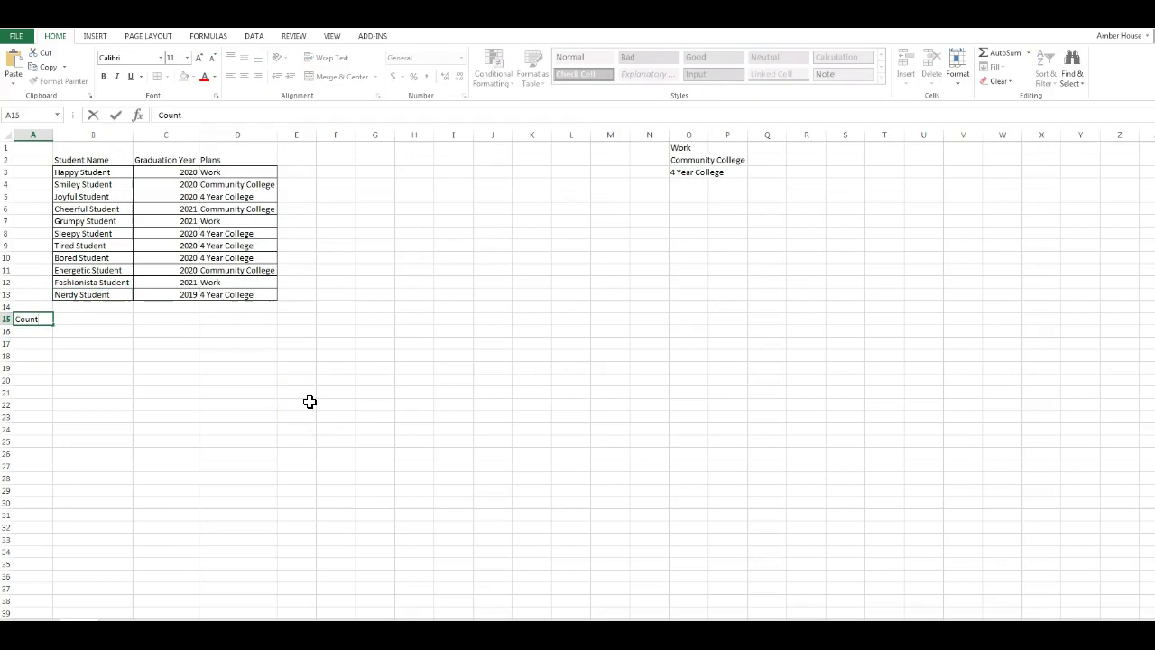
pyautogui.press('Return')
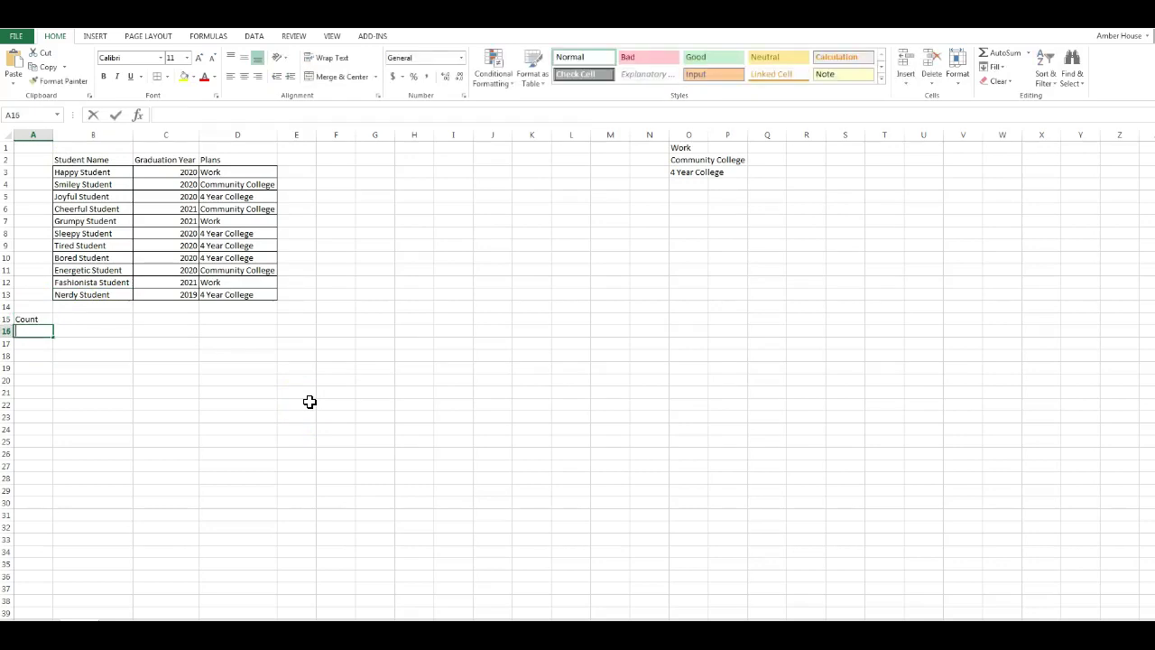
pyautogui.write('CountIf')
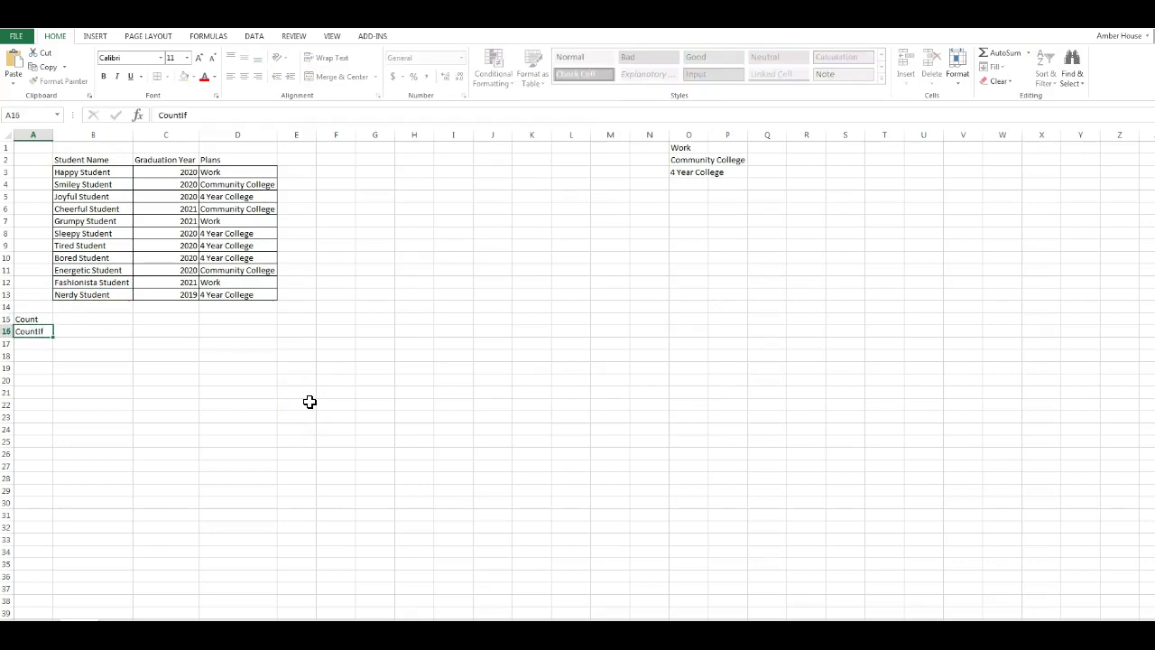
pyautogui.press('Return')
pyautogui.write('Count')
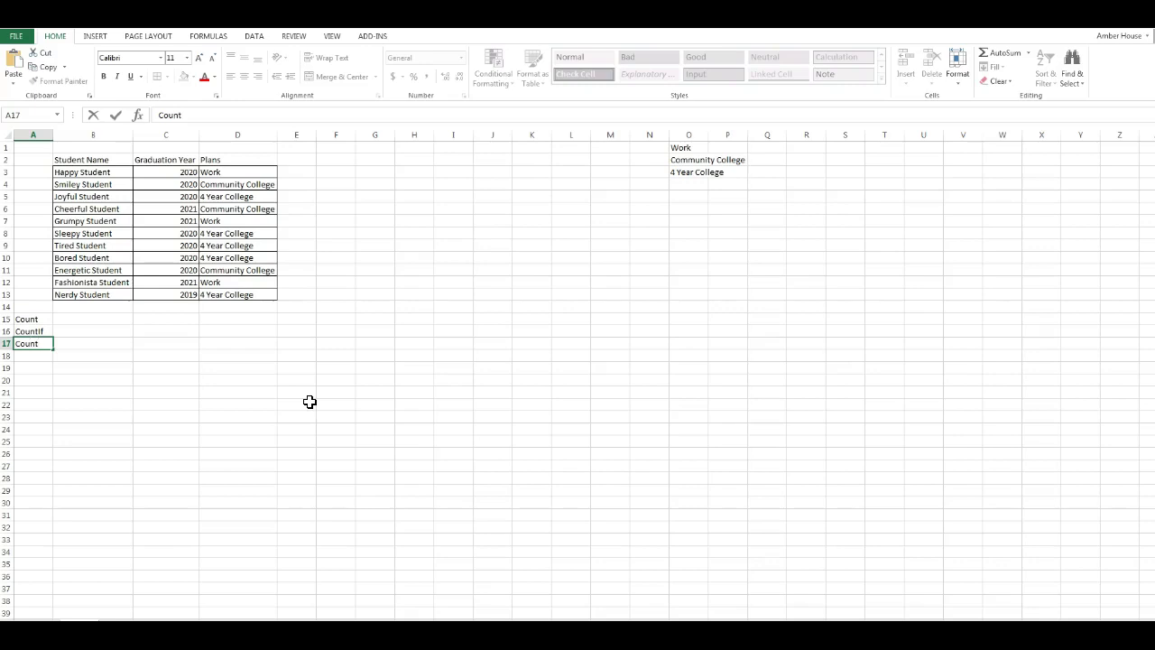
pyautogui.write('A')
pyautogui.press('Return')
# - Find the COUNT function with the search term "count" and insert it in C15 over the graduation years C3:C13
pyautogui.press('Up')
pyautogui.press('Up')
pyautogui.press('Up')
pyautogui.press('Right')
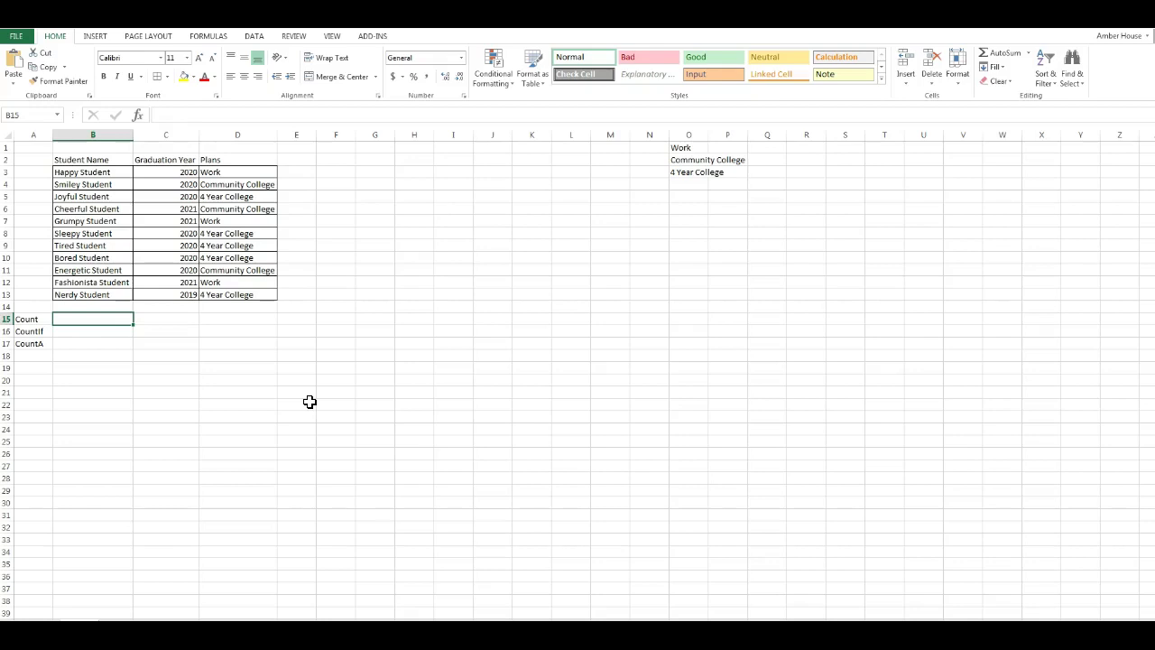
pyautogui.press('Right')
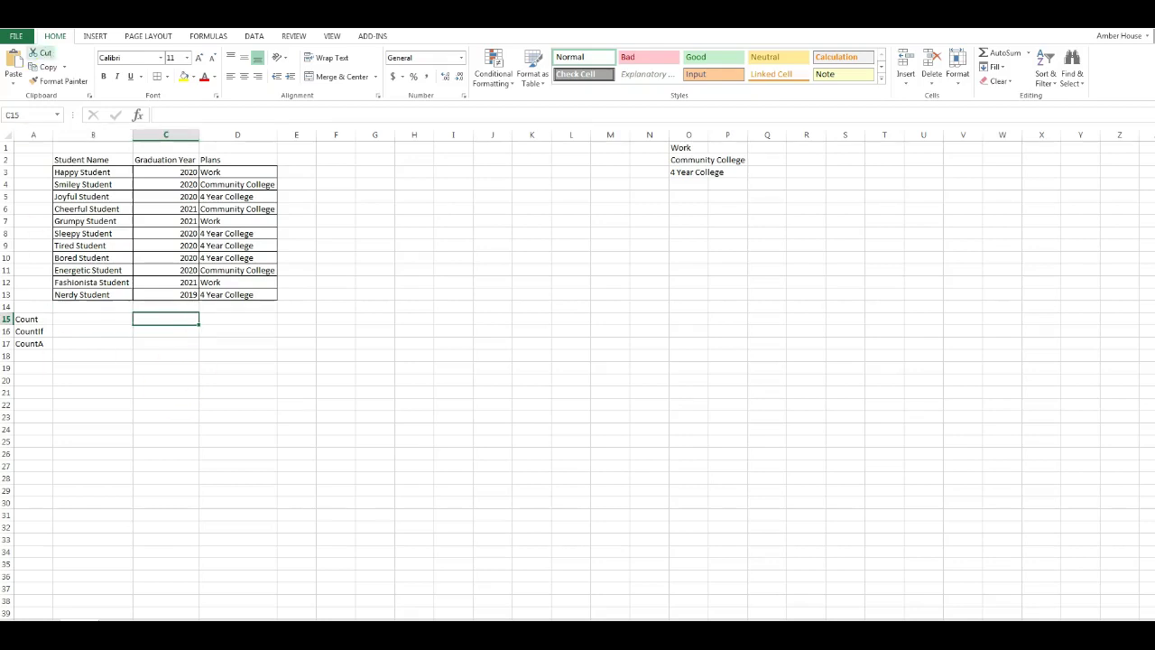
pyautogui.click(137, 116)
pyautogui.write('co')
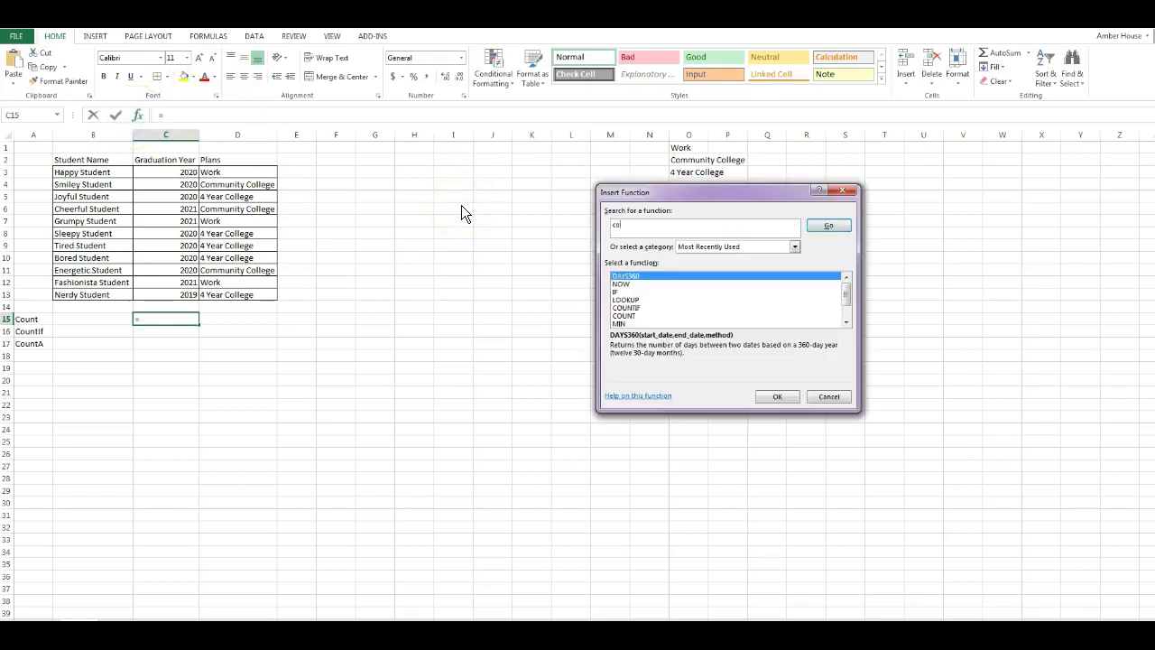
pyautogui.write('unt')
pyautogui.press('Return')
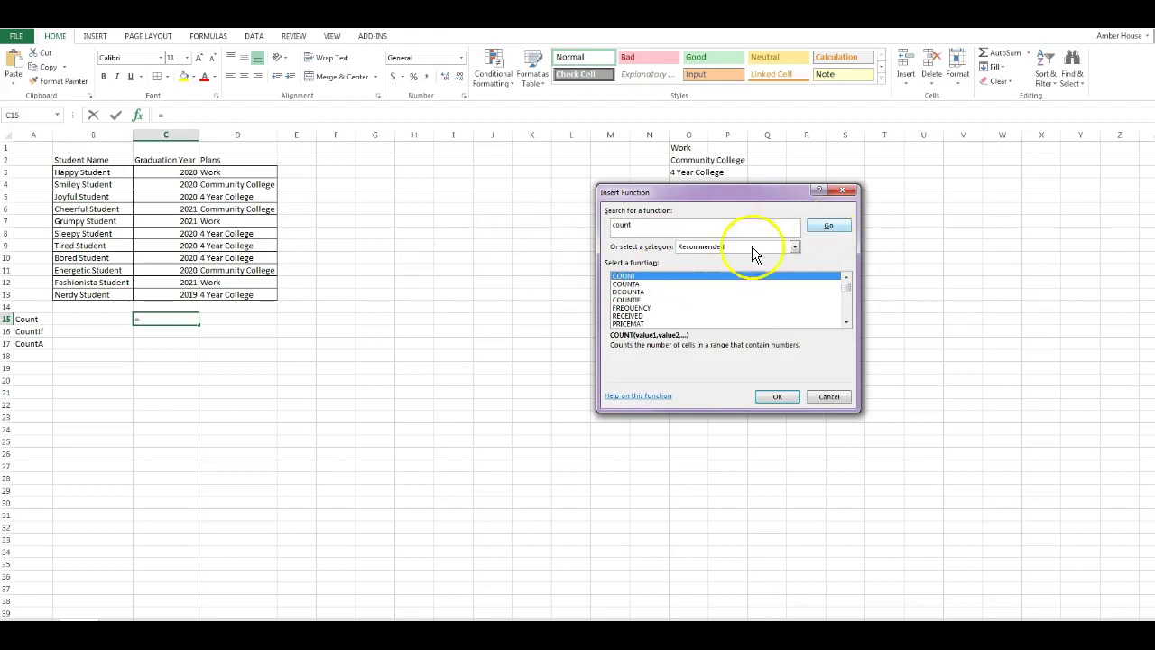
pyautogui.click(828, 224)
pyautogui.click(789, 396)
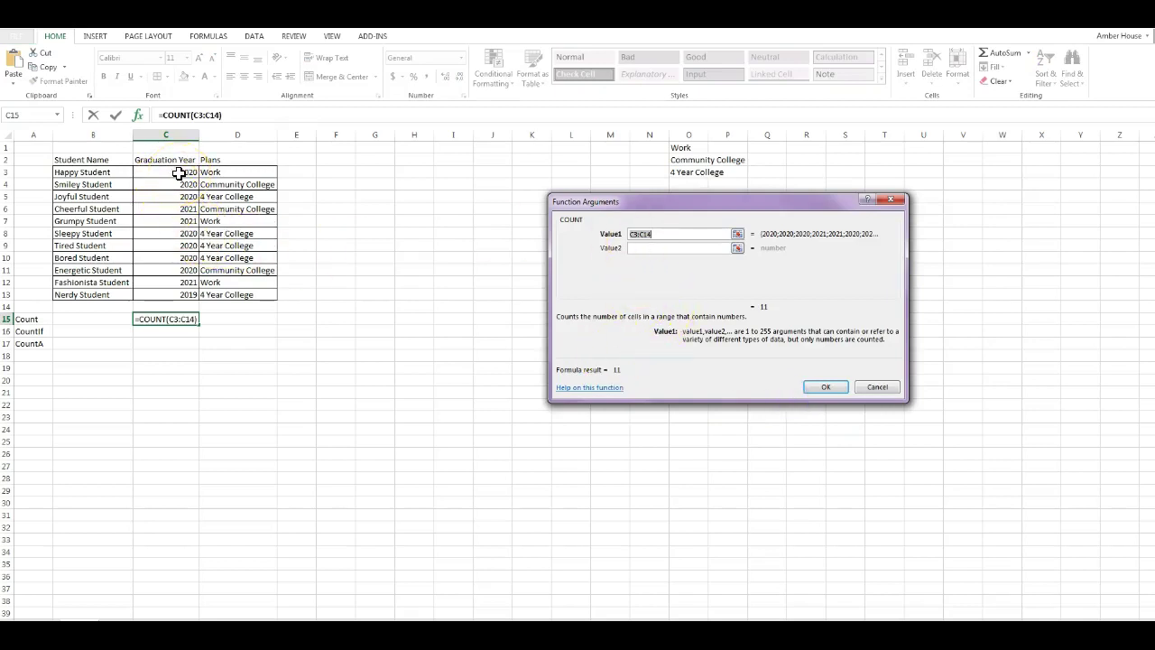
pyautogui.moveTo(179, 172); pyautogui.dragTo(170, 287)
pyautogui.click(830, 388)
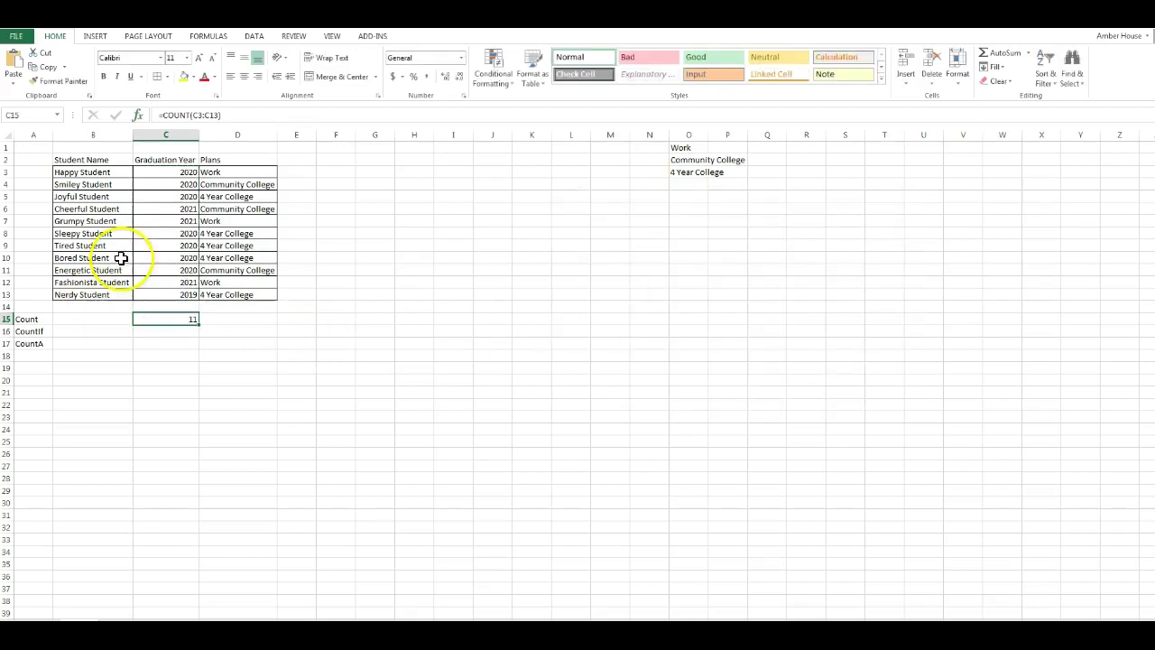
# - Go through the graduation year cells C3 to C13 one by one and compare them with the count in C15
pyautogui.click(187, 172)
pyautogui.click(187, 184)
pyautogui.click(189, 197)
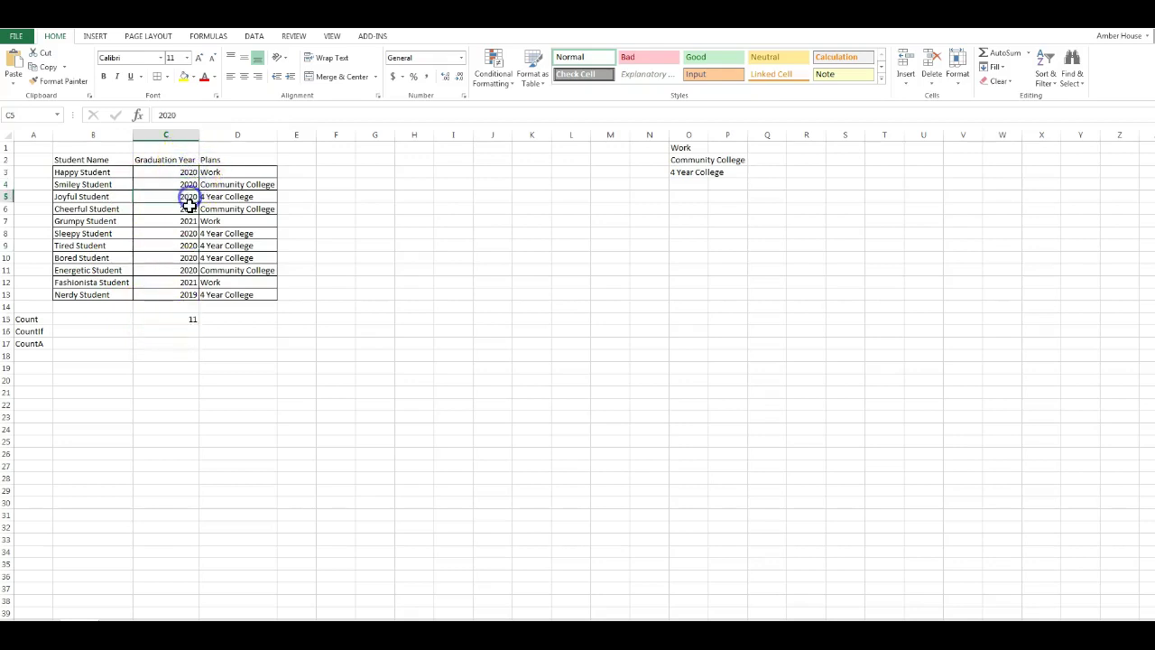
pyautogui.click(192, 208)
pyautogui.click(193, 221)
pyautogui.click(192, 233)
pyautogui.click(191, 246)
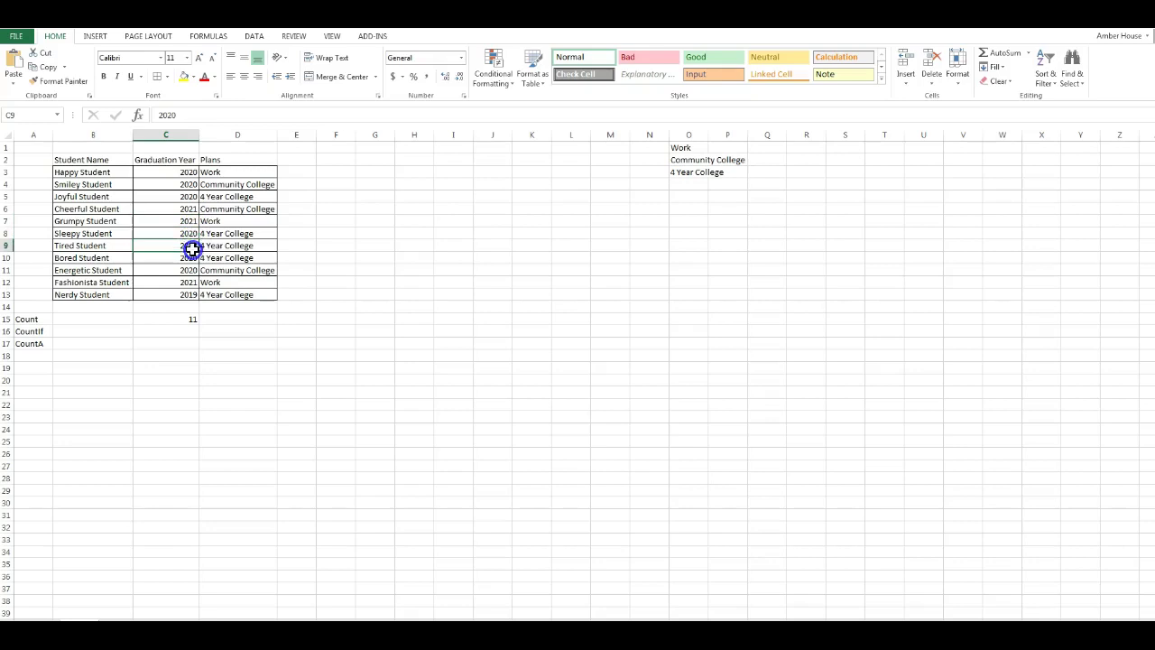
pyautogui.click(186, 259)
pyautogui.click(186, 270)
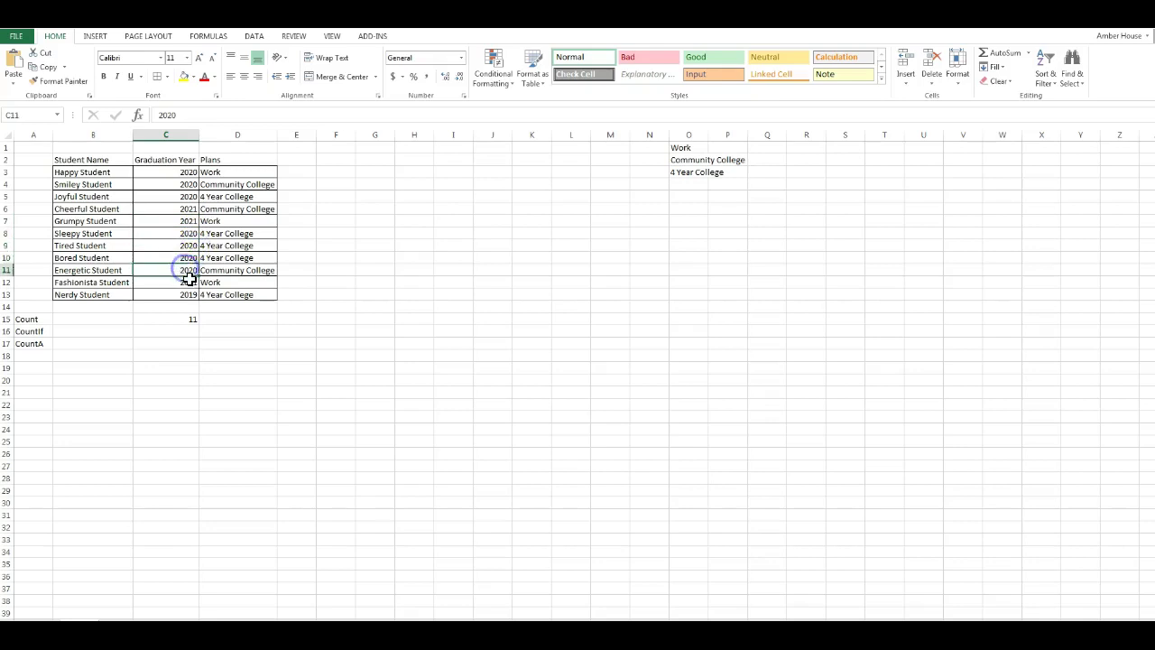
pyautogui.click(188, 283)
pyautogui.click(188, 294)
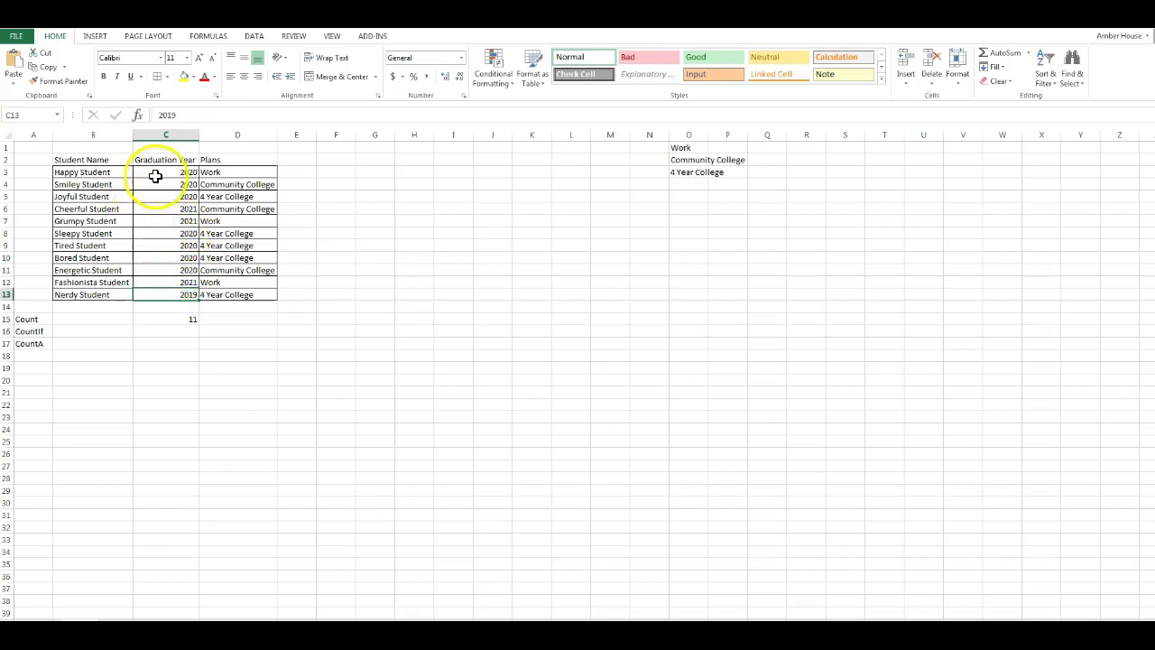
pyautogui.click(189, 321)
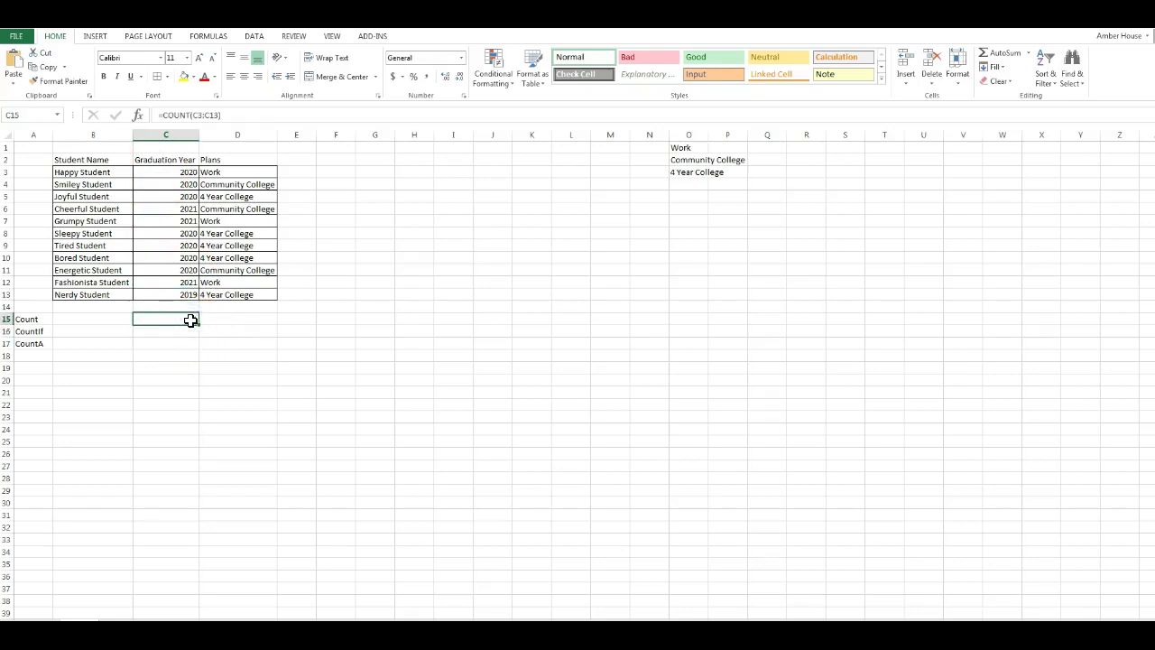
# - Insert a COUNT function in B15 over the student names B3:B13
pyautogui.click(114, 317)
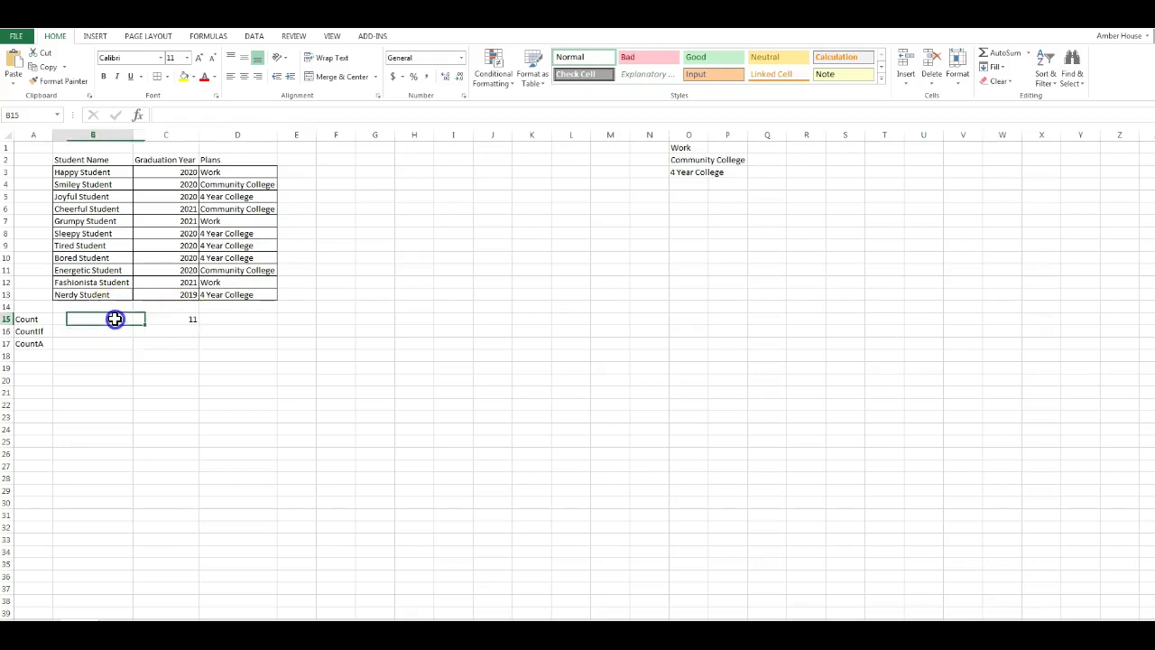
pyautogui.click(138, 116)
pyautogui.click(785, 399)
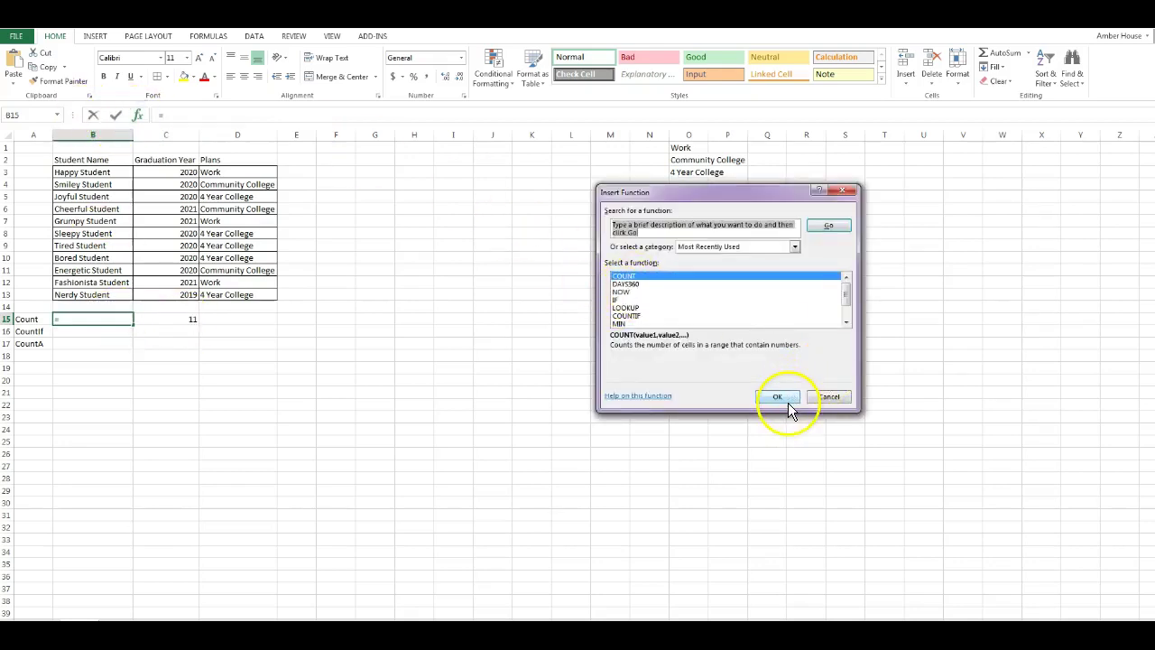
pyautogui.moveTo(85, 172); pyautogui.dragTo(91, 295)
pyautogui.press('Return')
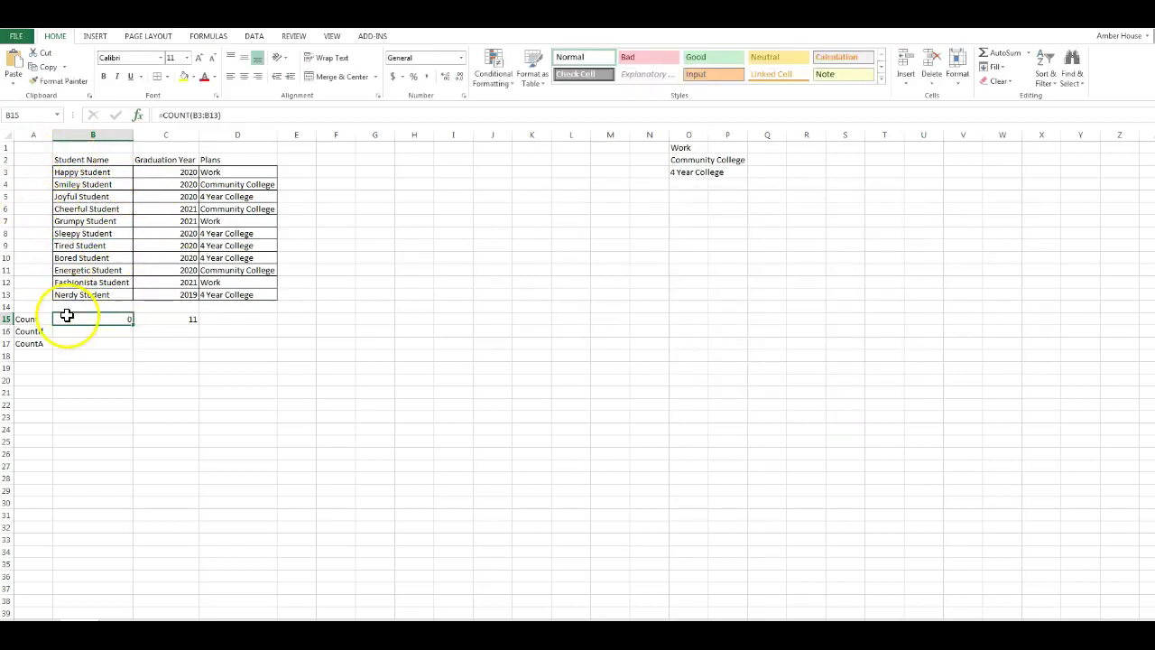
# - Insert a COUNT function in D15 over the Plans entries D3:D13
pyautogui.click(209, 318)
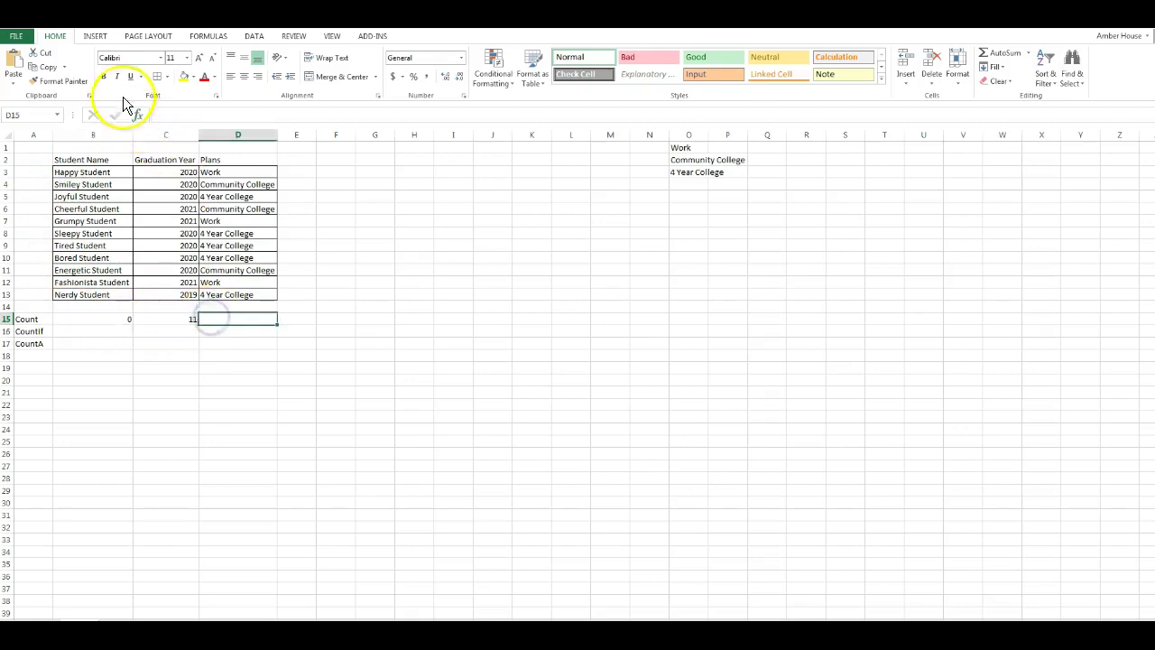
pyautogui.click(141, 115)
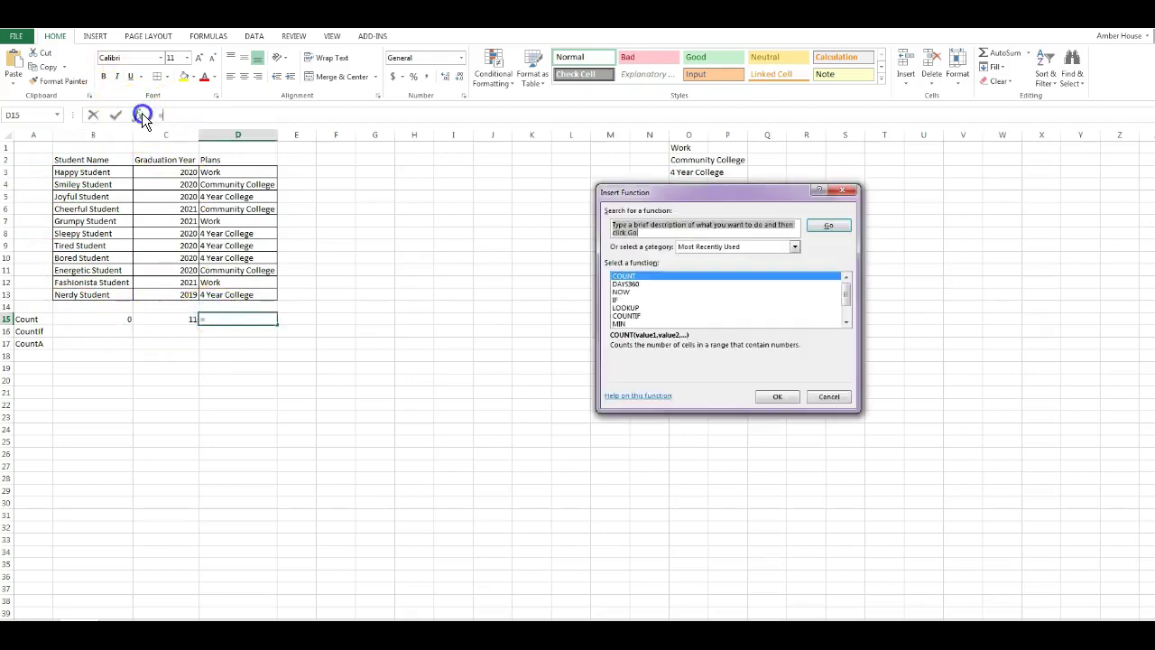
pyautogui.click(762, 394)
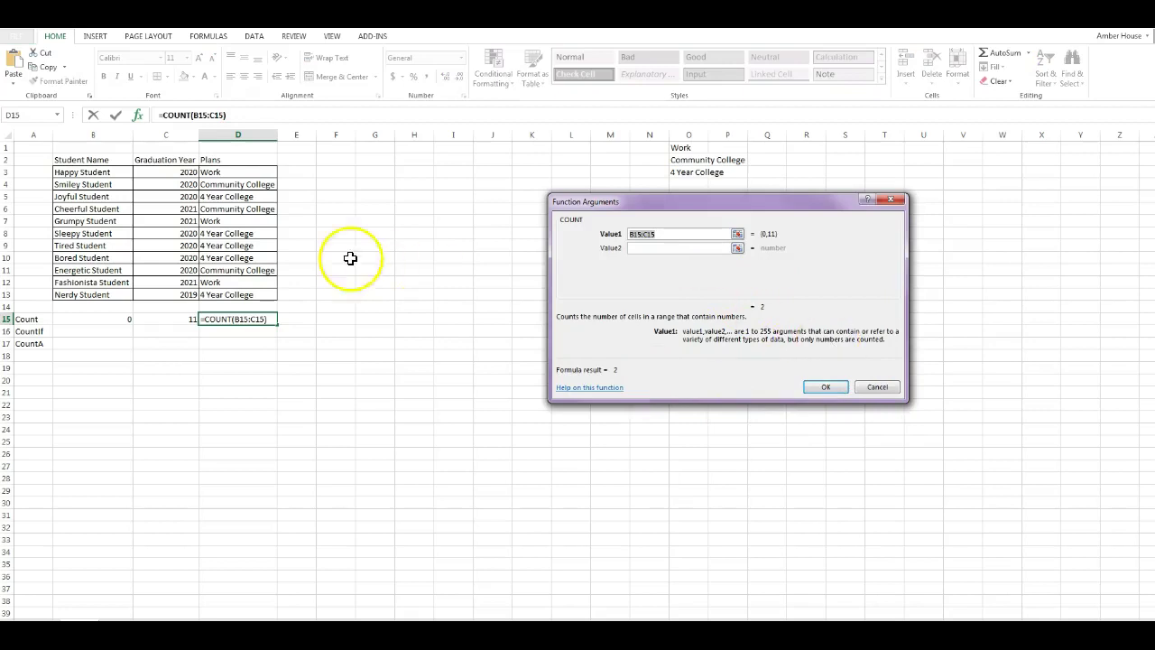
pyautogui.moveTo(225, 170); pyautogui.dragTo(232, 296)
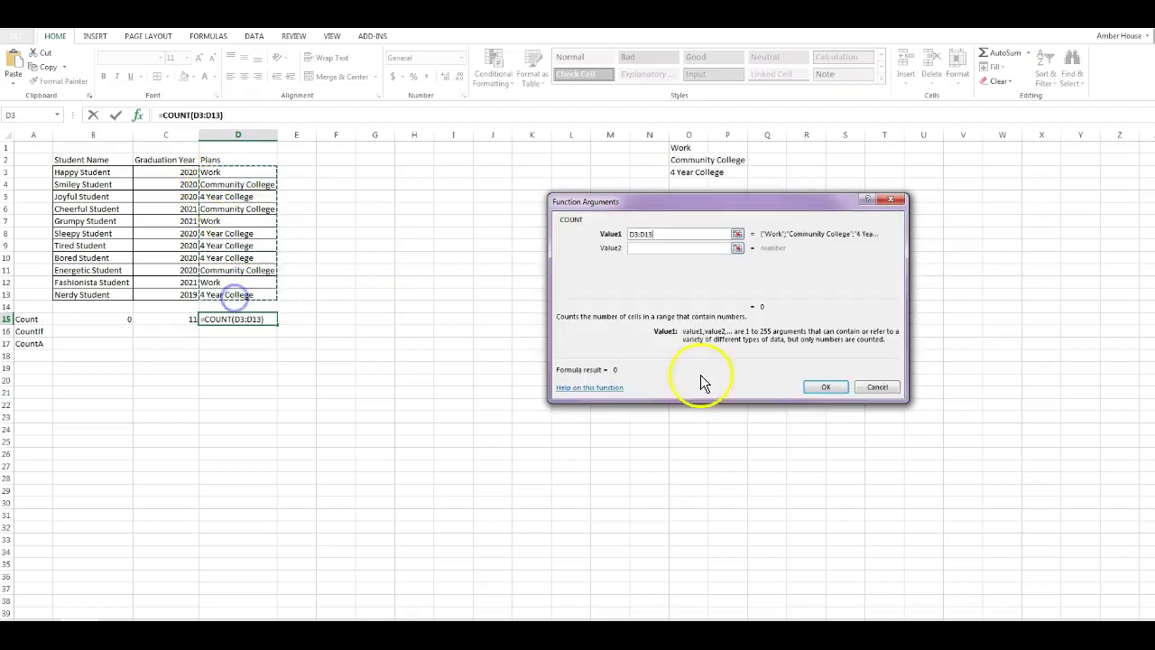
pyautogui.click(827, 384)
pyautogui.click(374, 366)
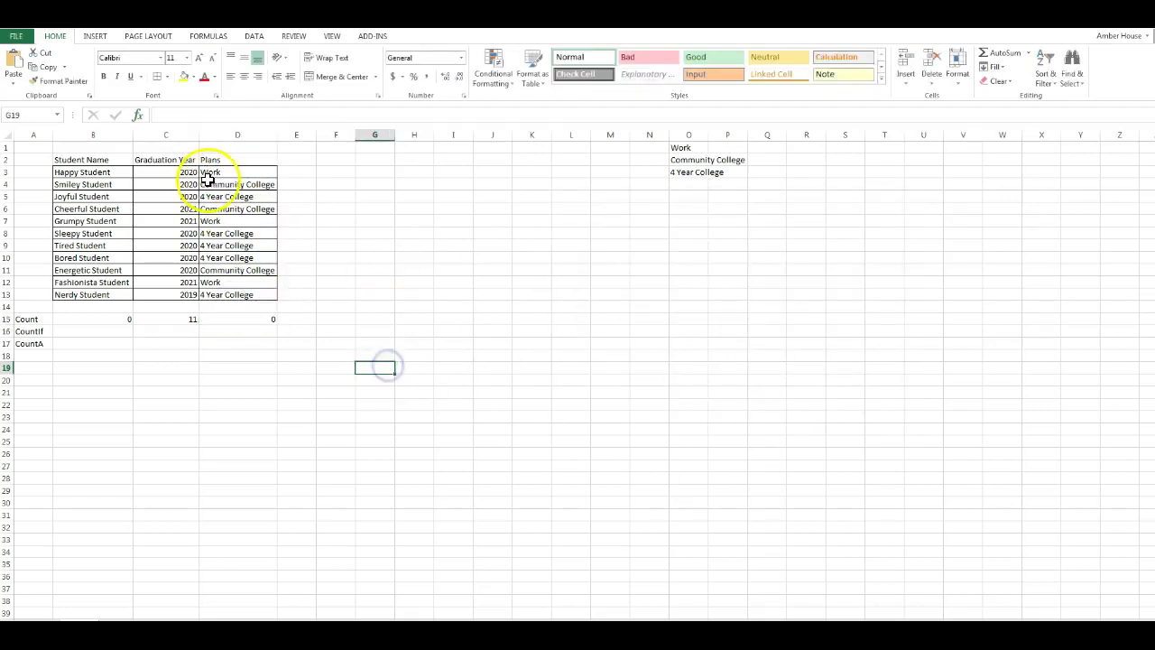
# - Find the COUNTIF function with the search term "countif" and insert it in D16 over the Plans entries D3:D13 with the criteria =Work
pyautogui.click(225, 196)
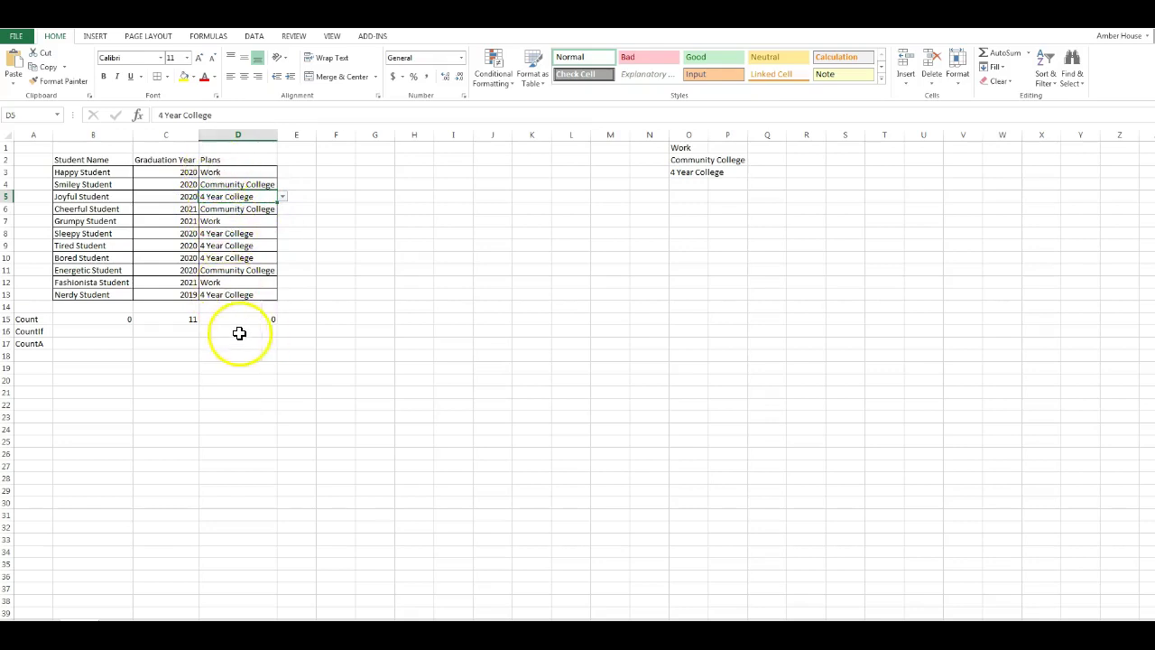
pyautogui.click(110, 331)
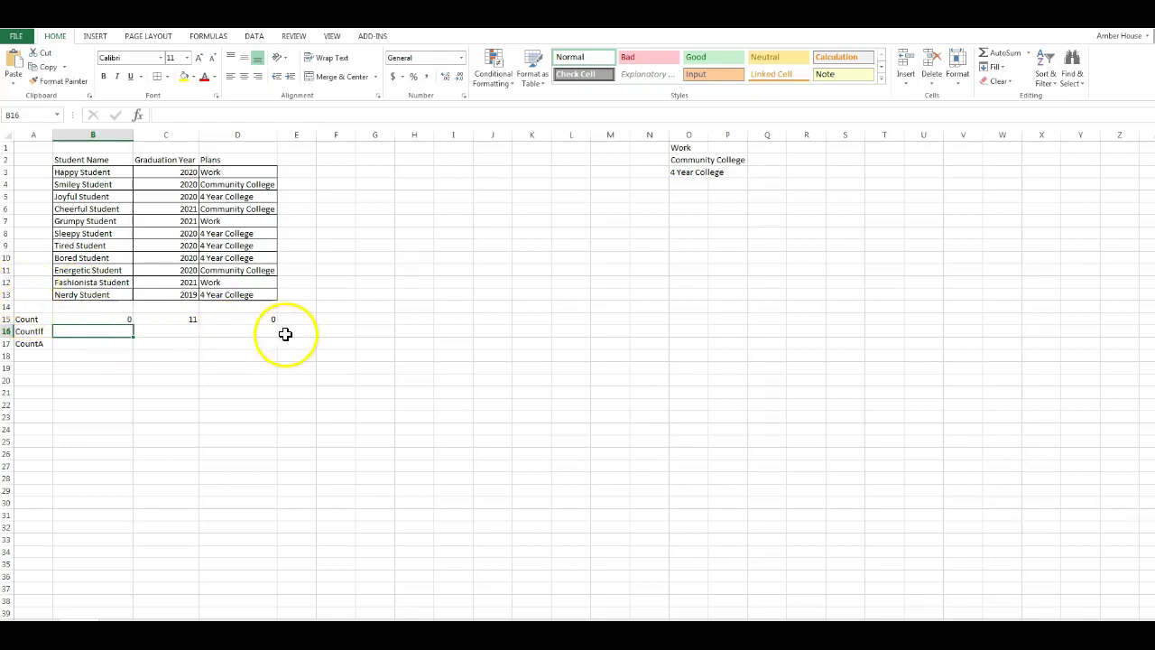
pyautogui.click(251, 331)
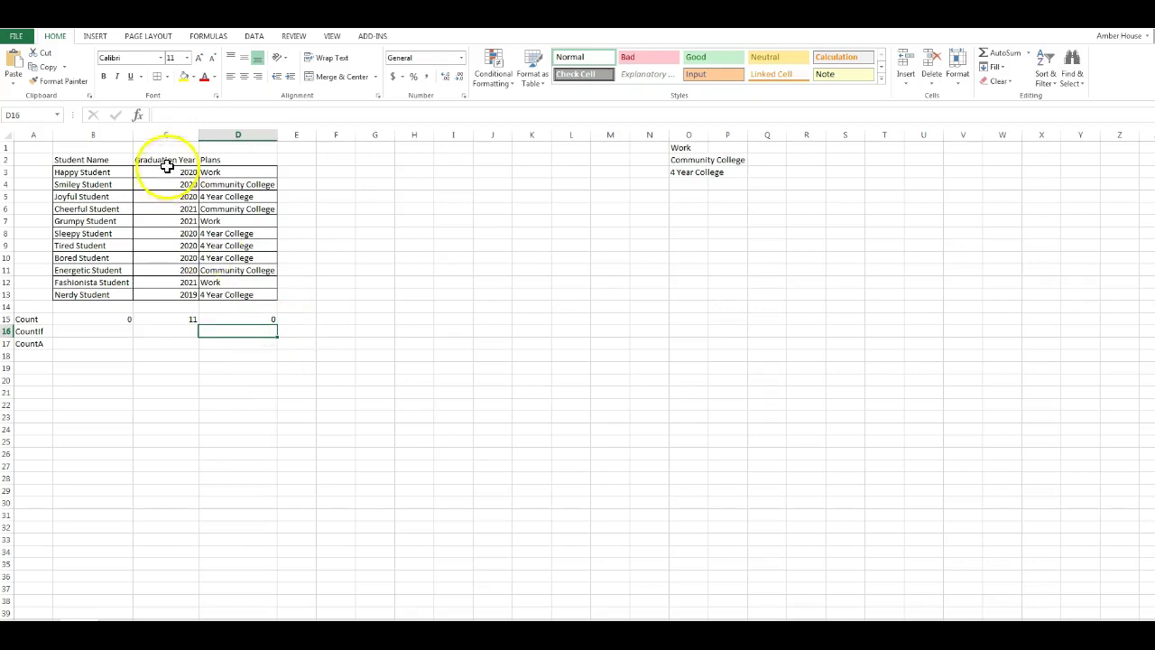
pyautogui.click(138, 116)
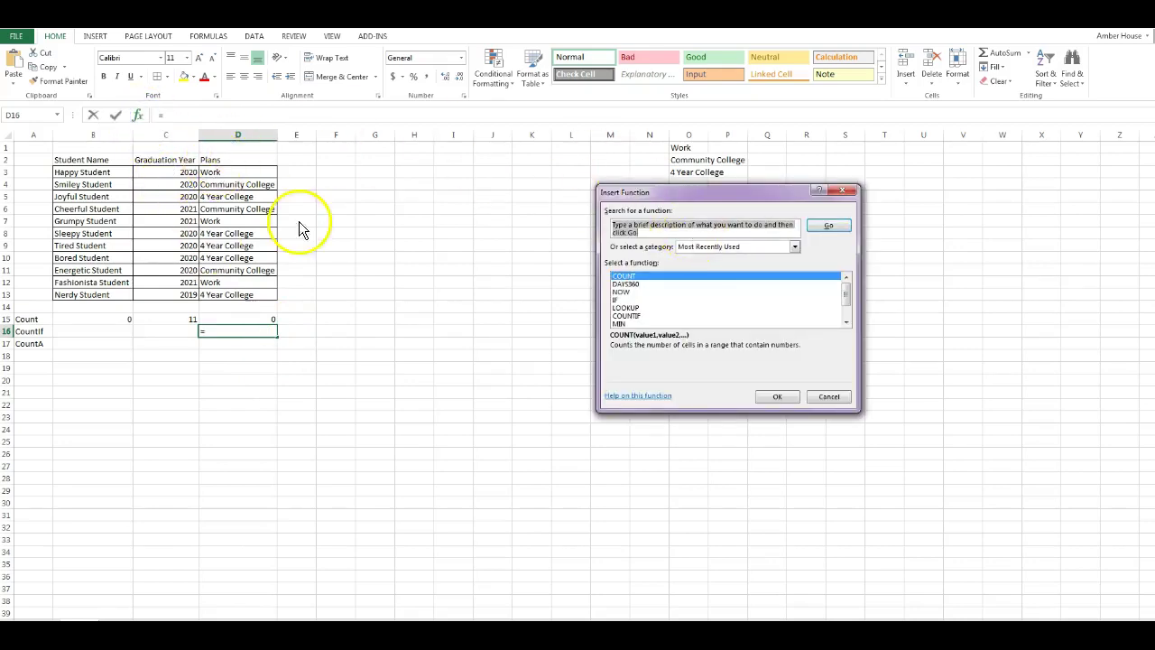
pyautogui.write('countif')
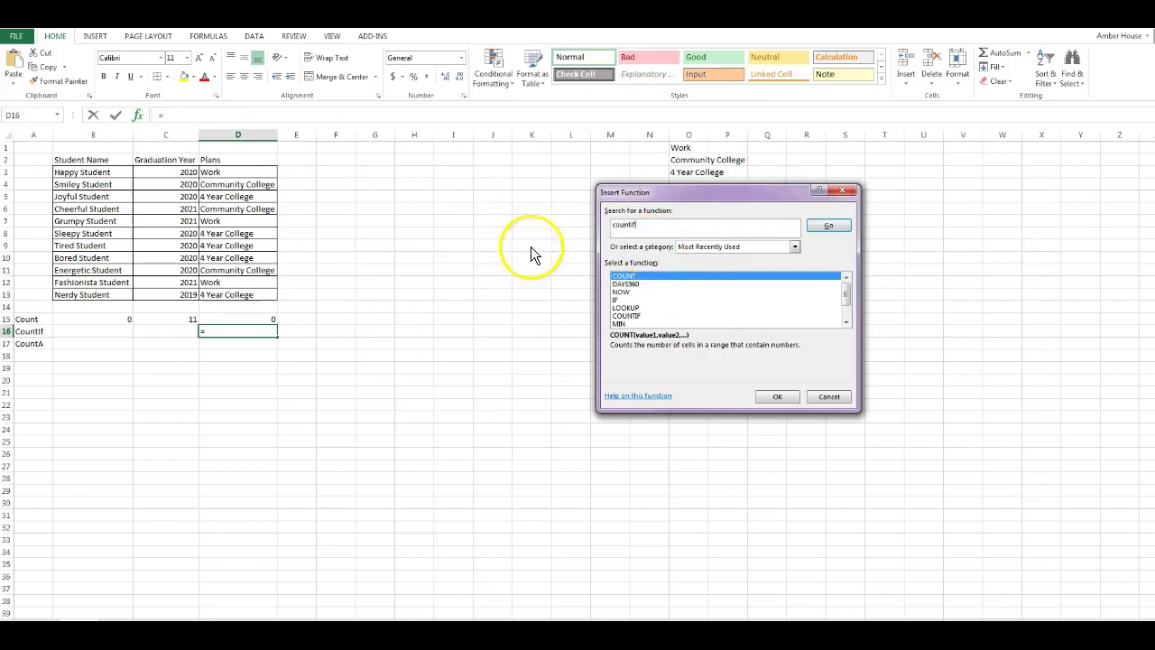
pyautogui.click(838, 230)
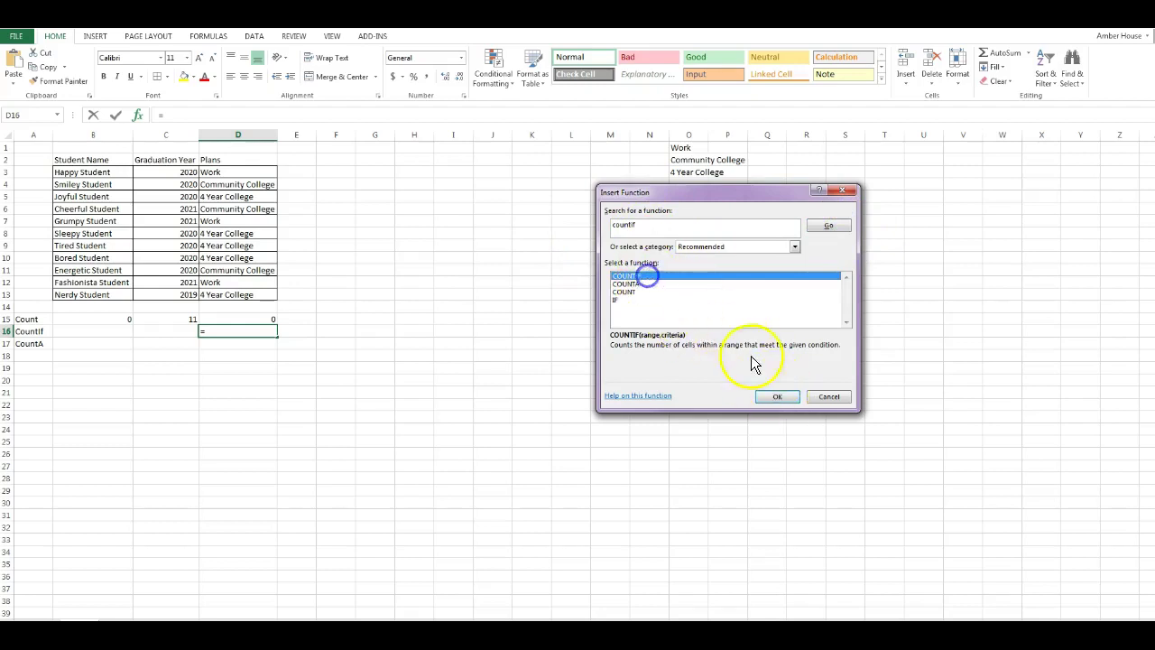
pyautogui.click(774, 396)
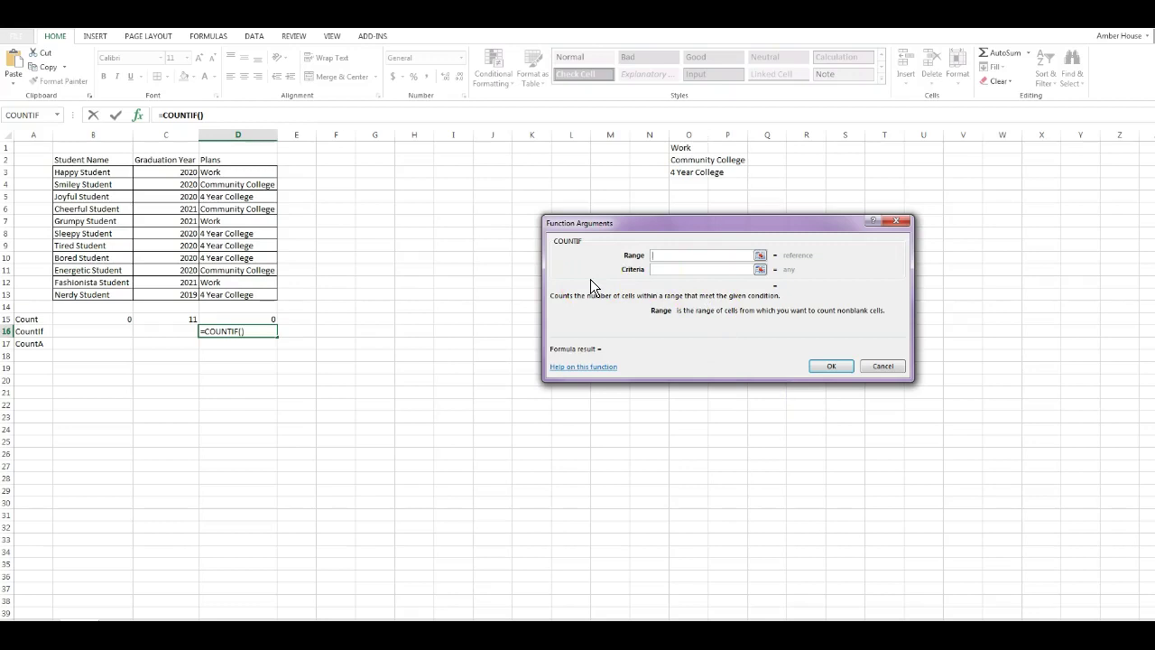
pyautogui.click(218, 172)
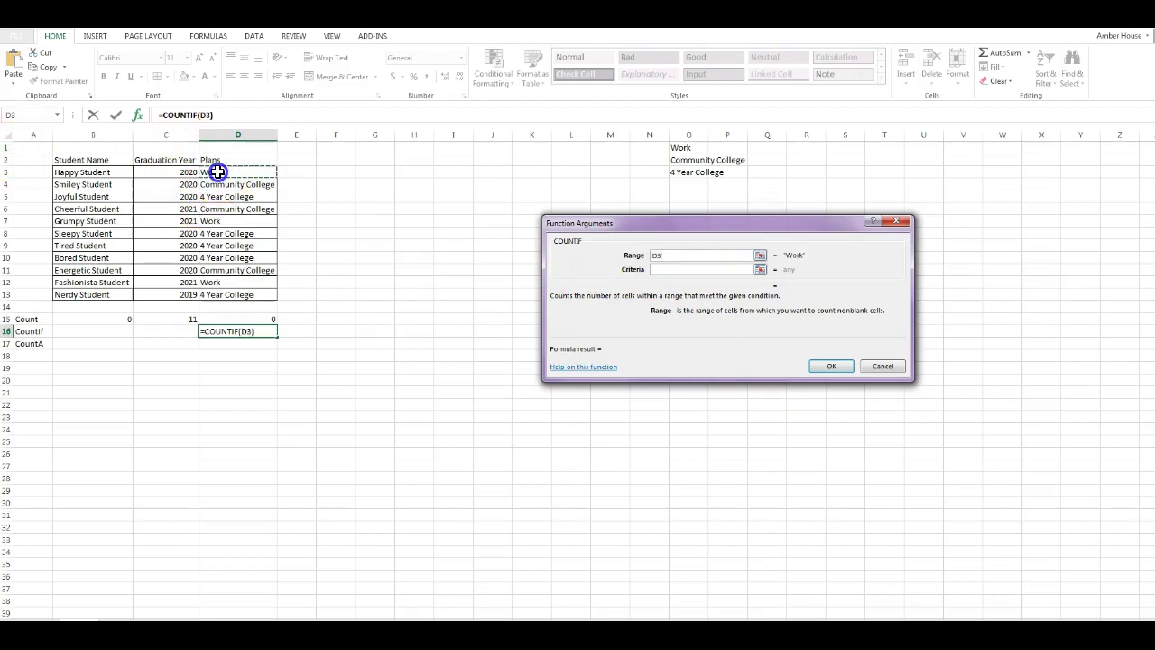
pyautogui.moveTo(217, 171); pyautogui.dragTo(214, 299)
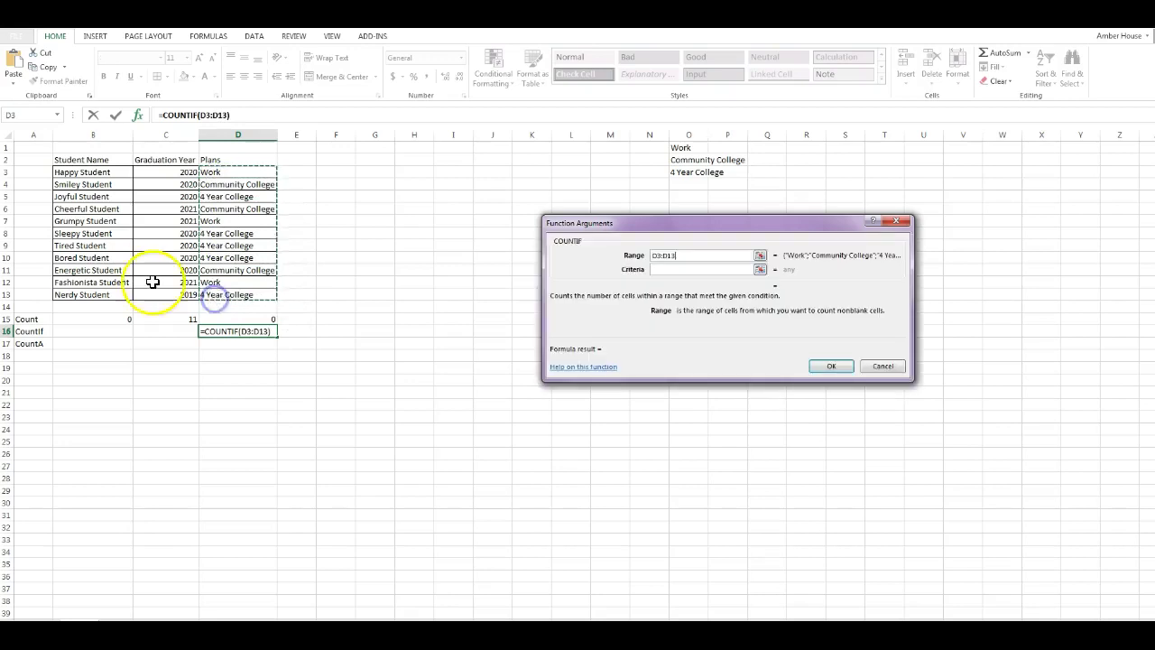
pyautogui.click(710, 269)
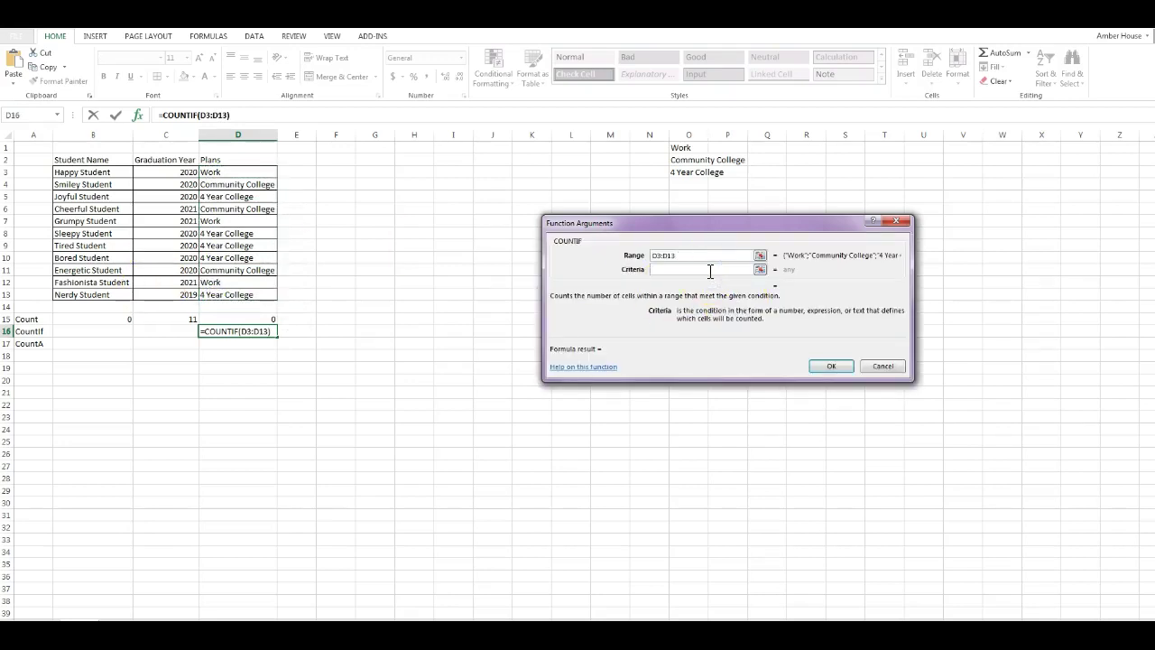
pyautogui.write('=Work')
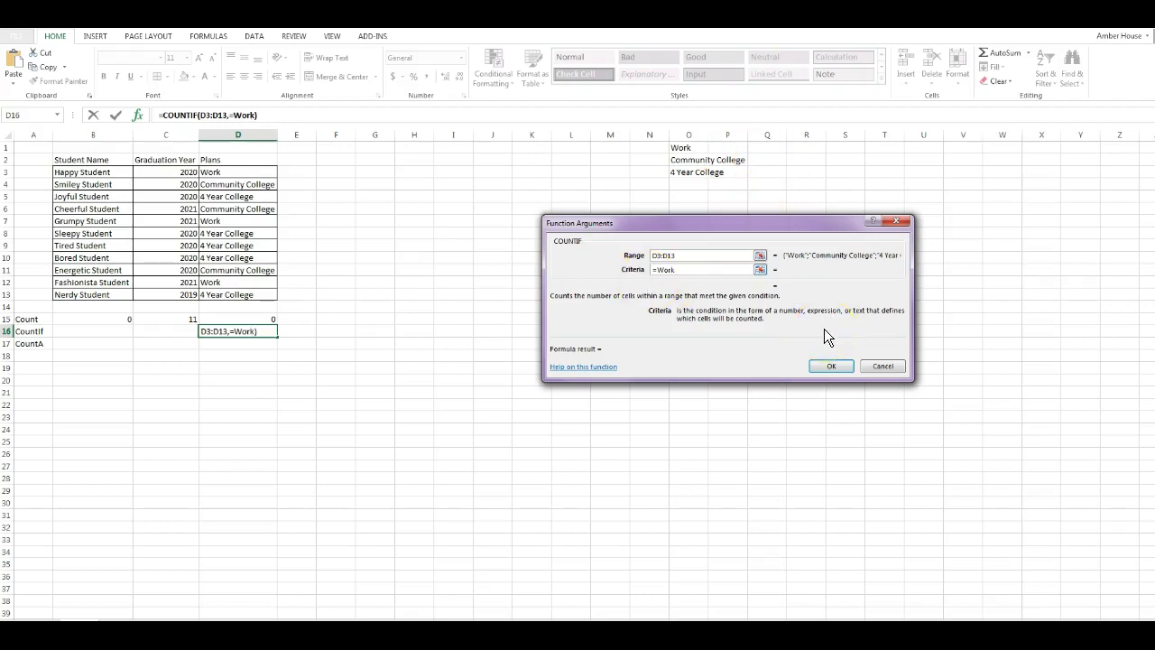
pyautogui.click(831, 367)
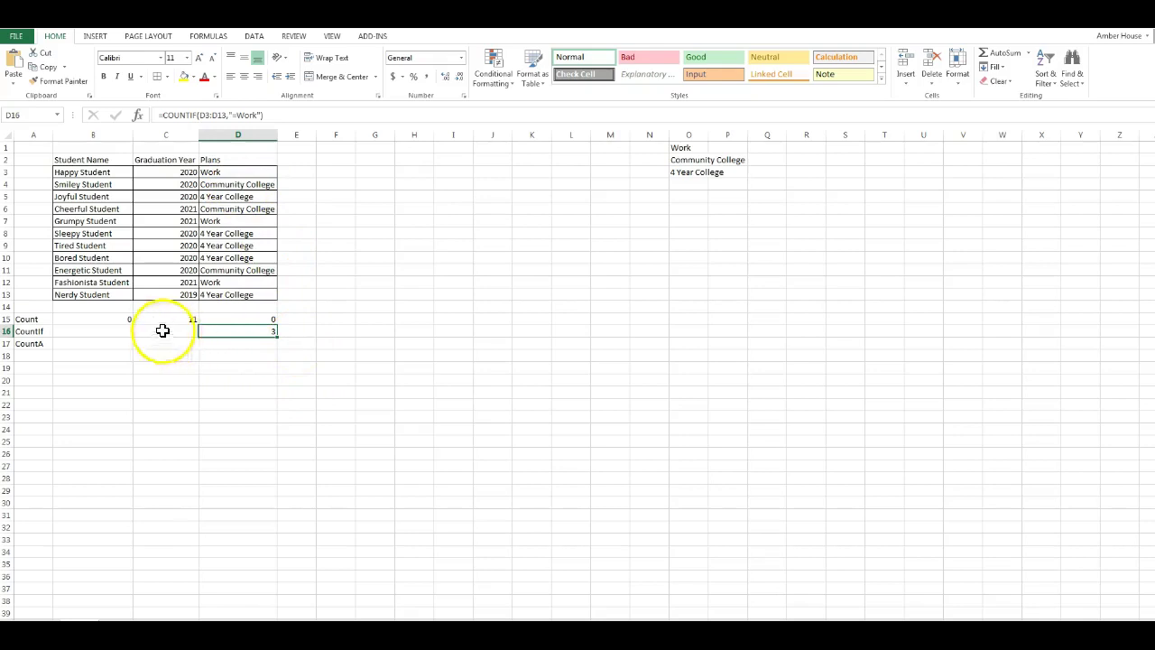
# - Insert a COUNTIF function in C16 over the graduation years C3:C13 with the criteria =2020
pyautogui.click(99, 329)
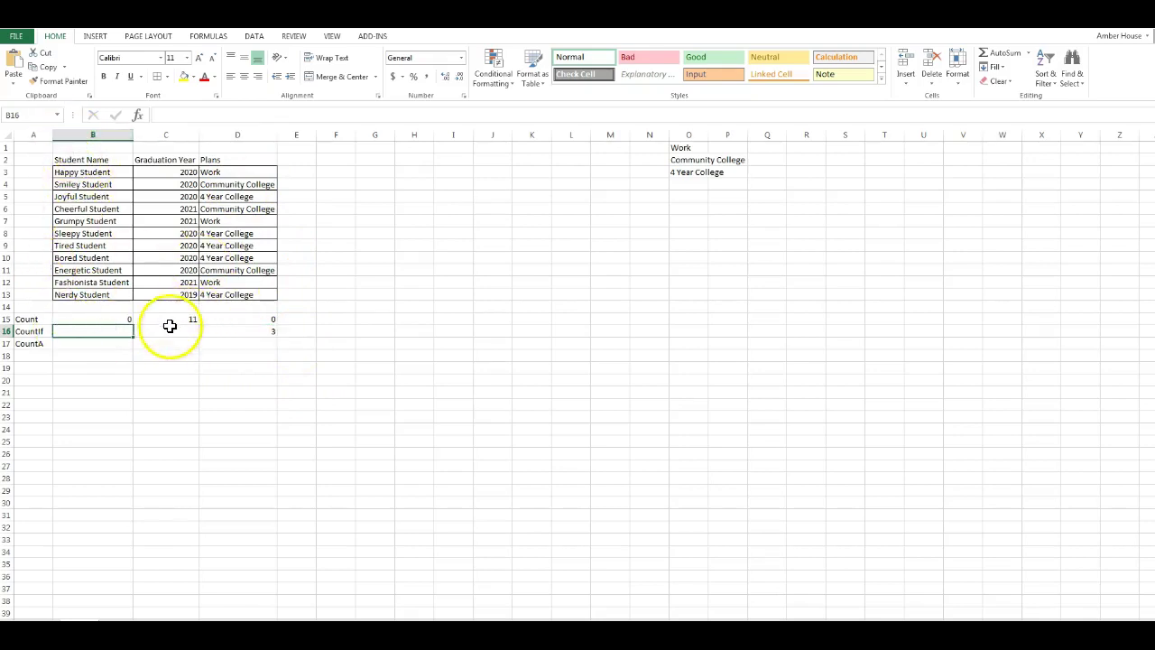
pyautogui.click(168, 328)
pyautogui.click(137, 115)
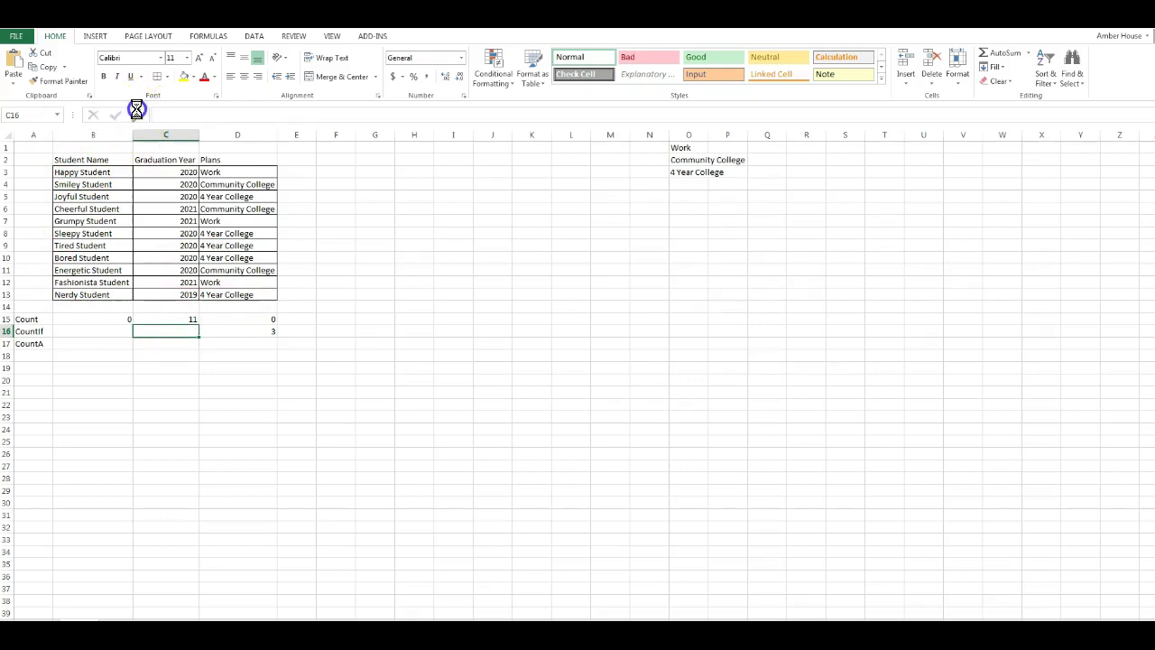
pyautogui.click(790, 403)
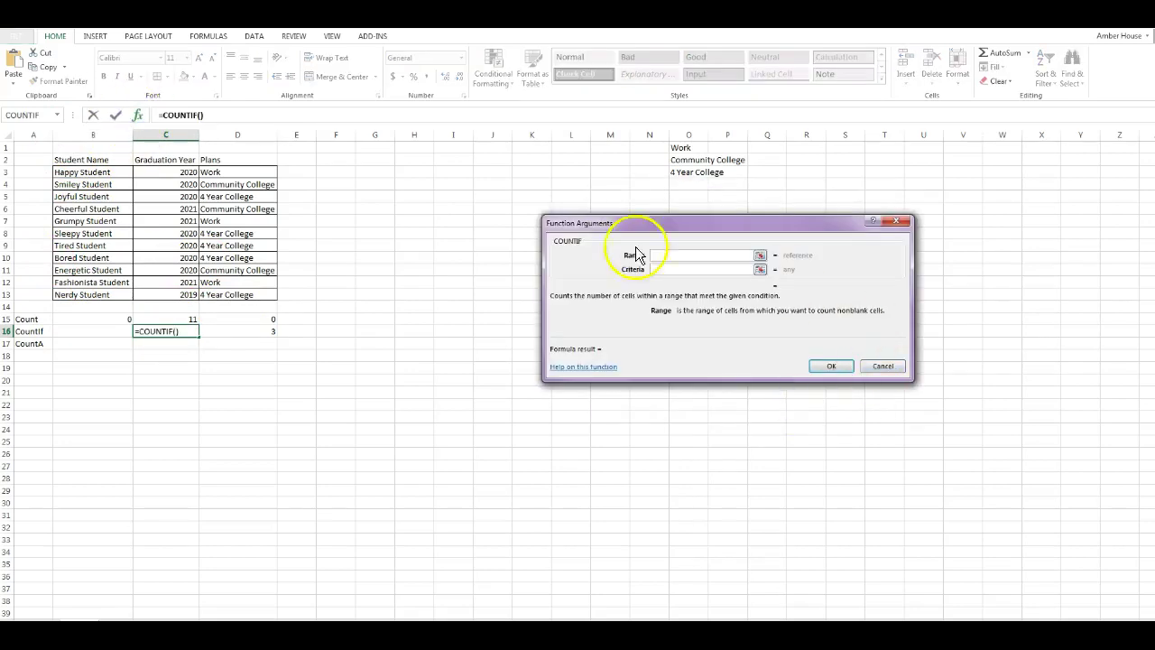
pyautogui.click(174, 171)
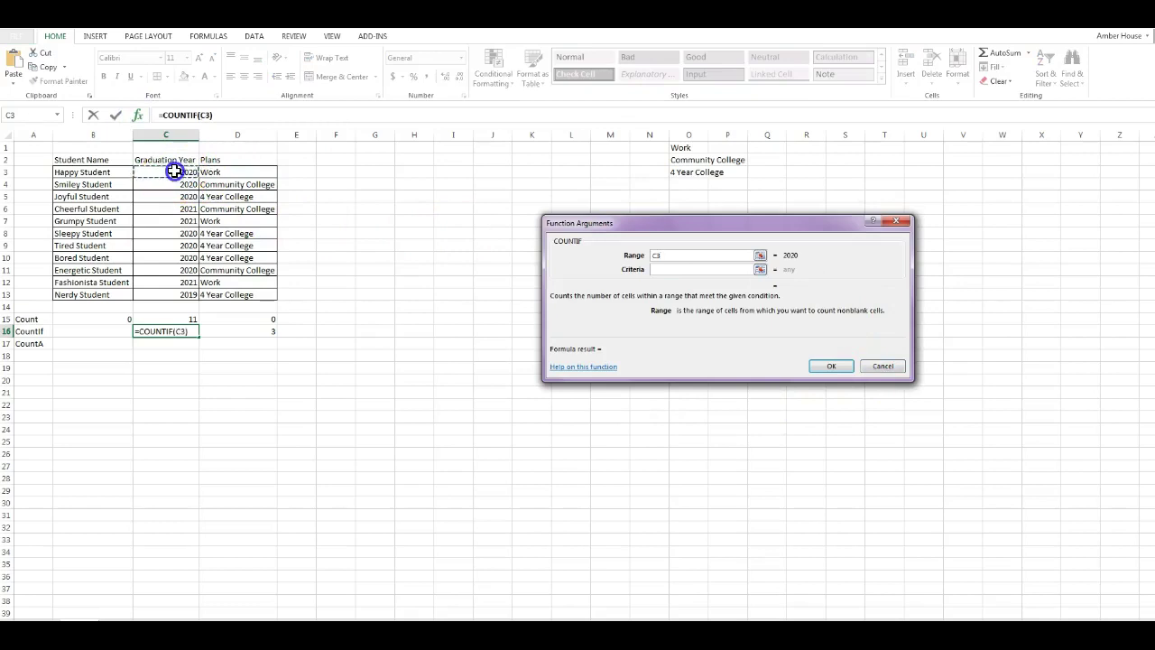
pyautogui.moveTo(174, 171); pyautogui.dragTo(170, 299)
pyautogui.click(668, 268)
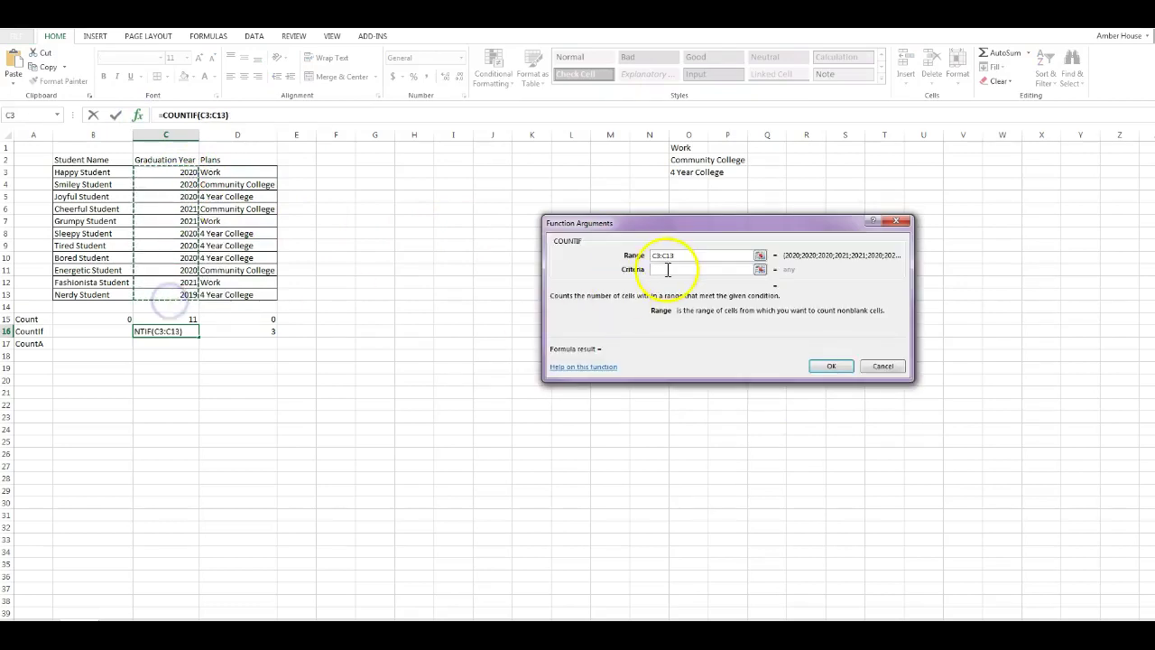
pyautogui.write('=')
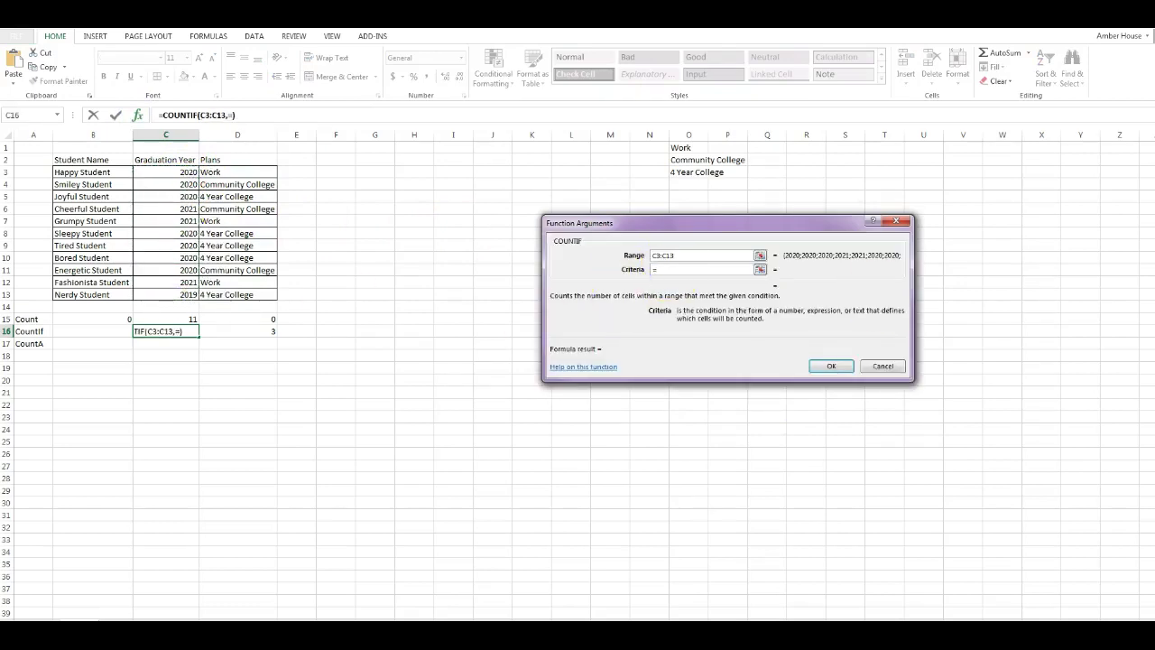
pyautogui.write('2020')
pyautogui.press('Return')
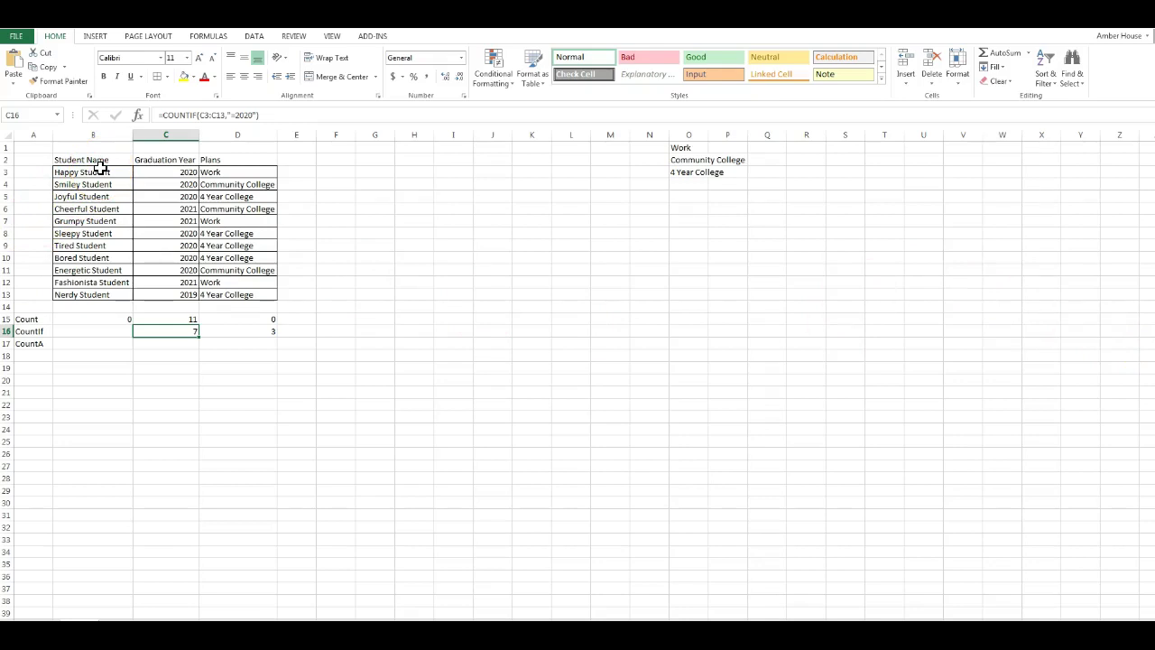
# - Find the COUNTA function with the search term "counta" and insert it in B17 over the student names B3:B13
pyautogui.click(118, 342)
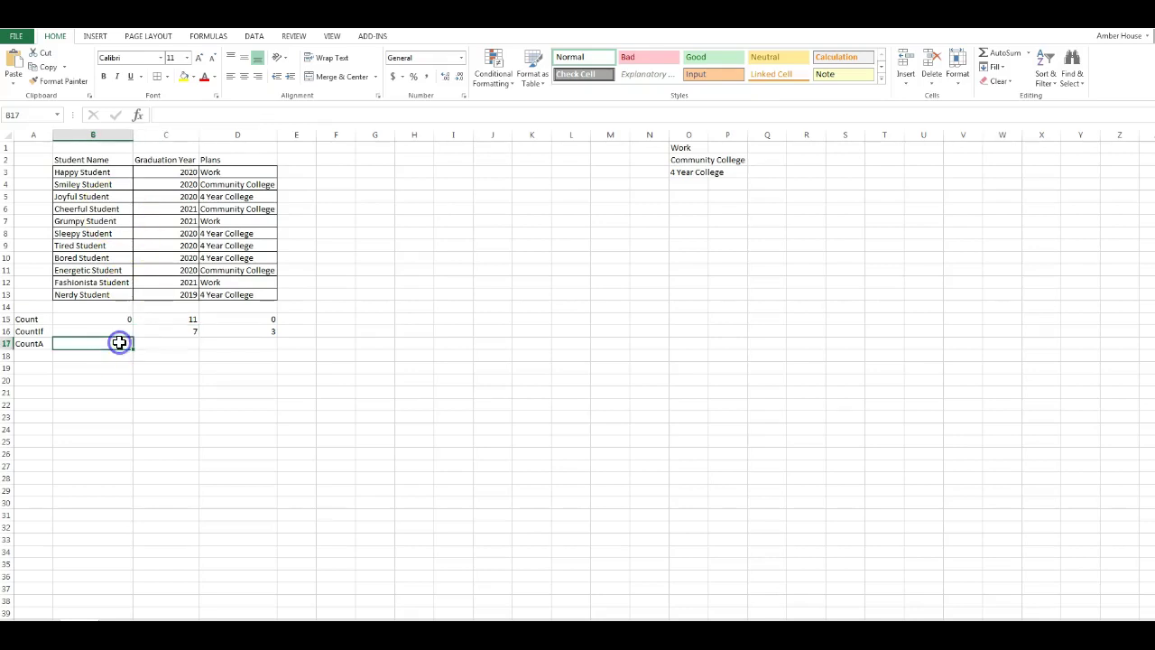
pyautogui.click(139, 112)
pyautogui.write('counta')
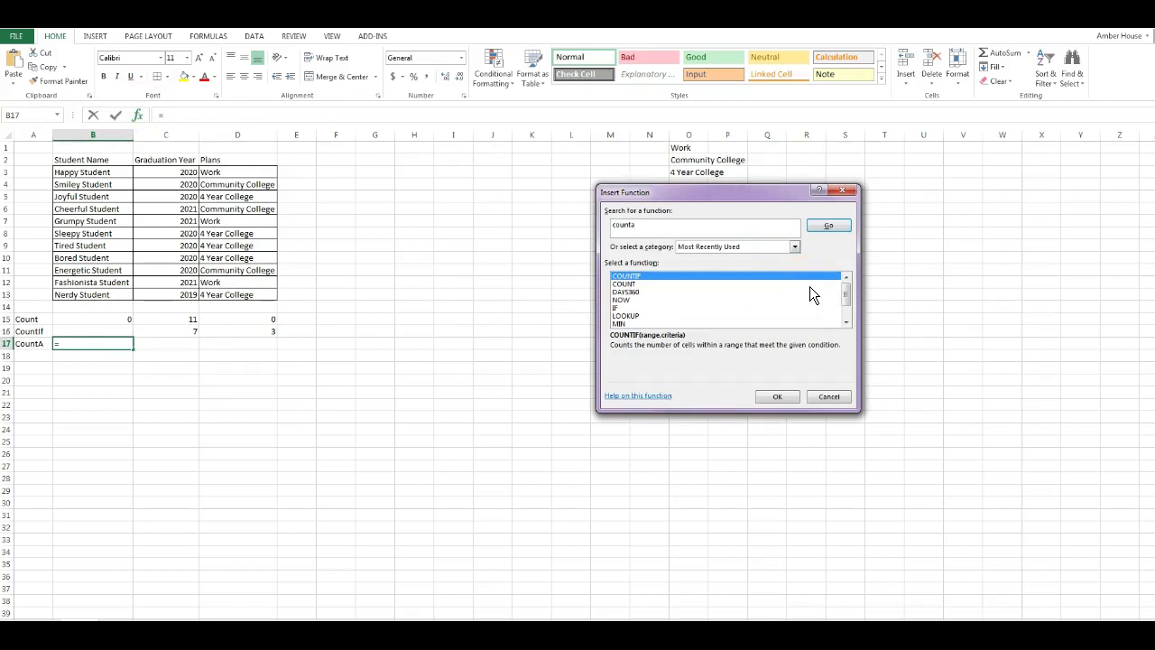
pyautogui.click(828, 224)
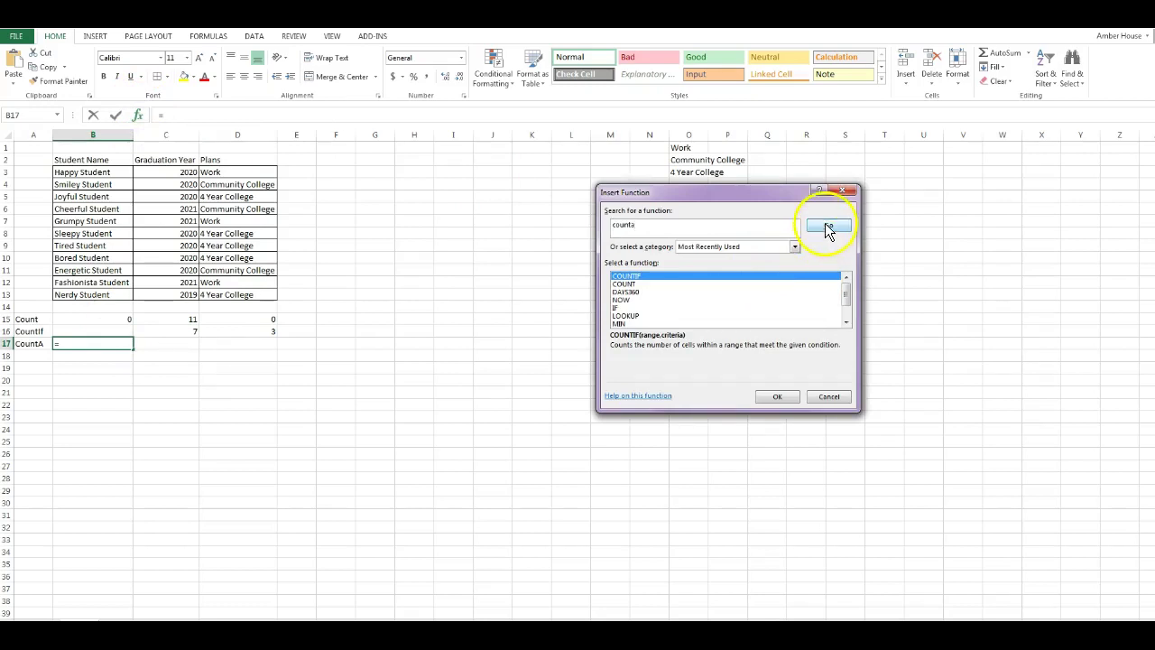
pyautogui.click(776, 397)
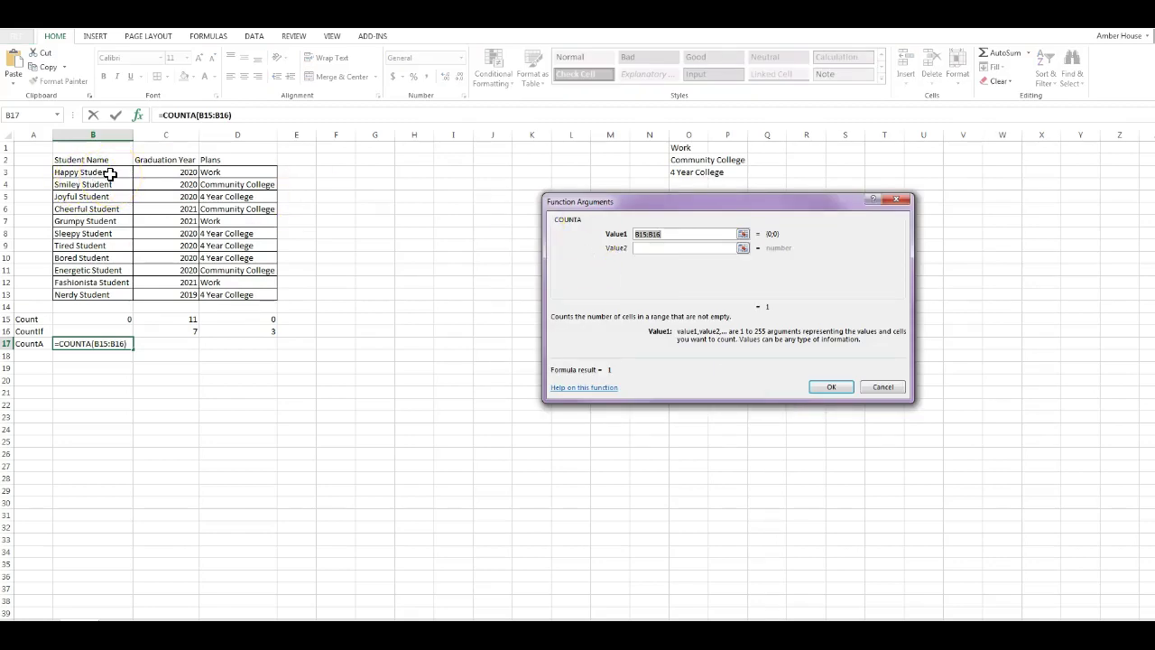
pyautogui.moveTo(110, 174); pyautogui.dragTo(116, 294)
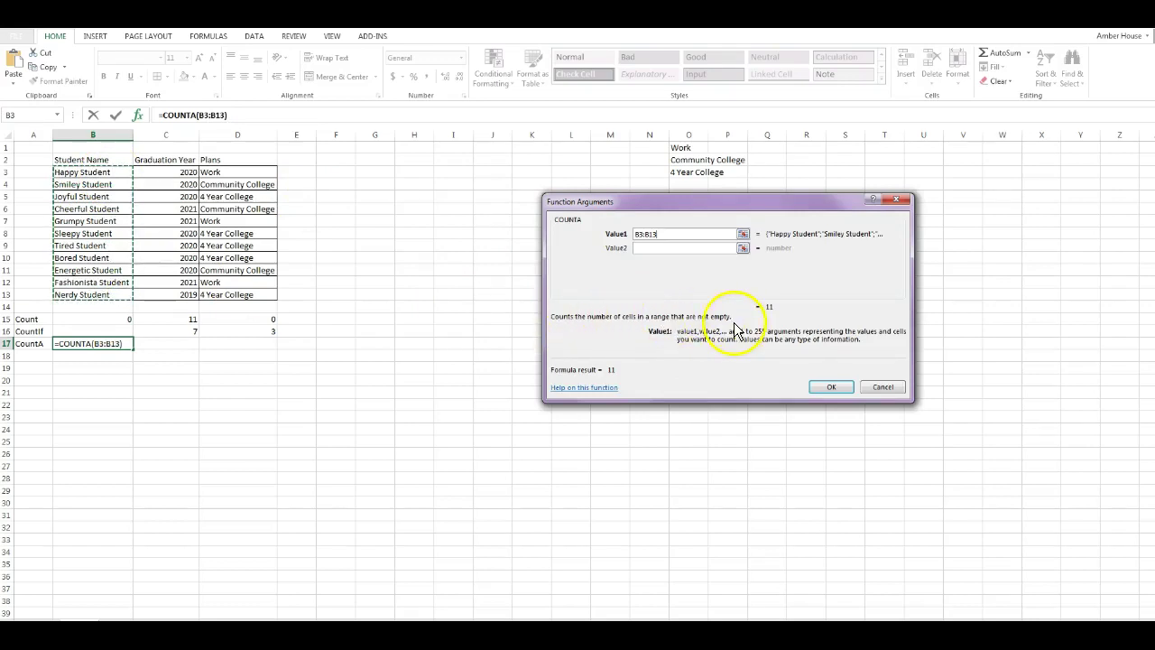
pyautogui.click(816, 386)
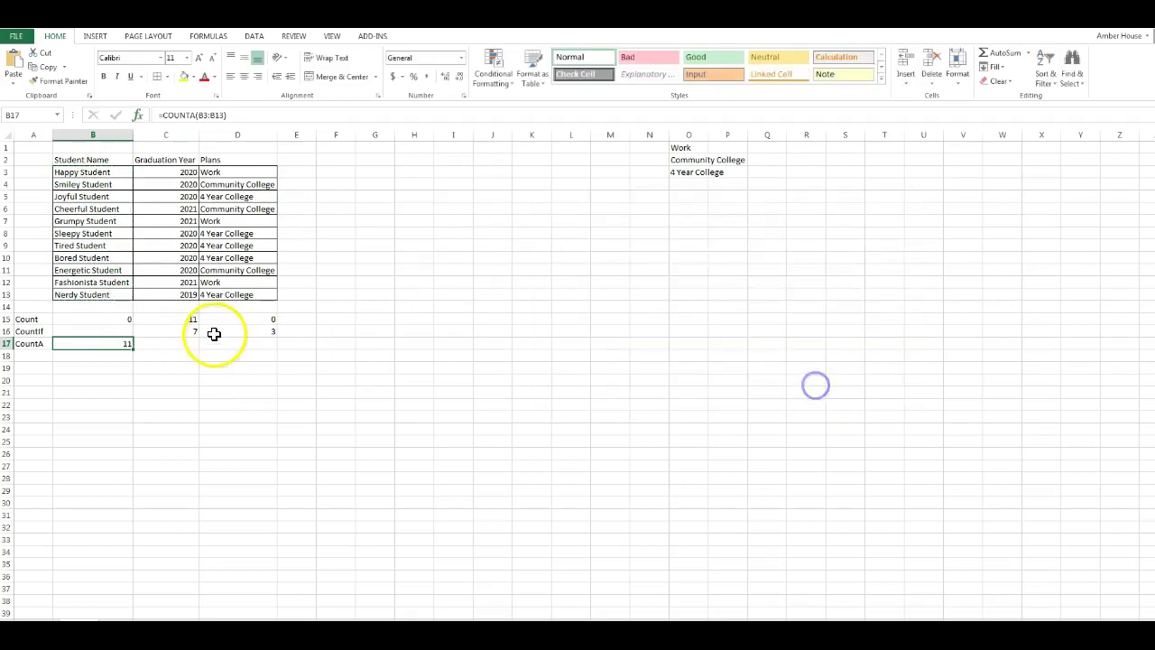
# - Fill the COUNTA formula from B17 across to C17 and D17 and check the formula in each cell
pyautogui.click(183, 341)
pyautogui.click(126, 343)
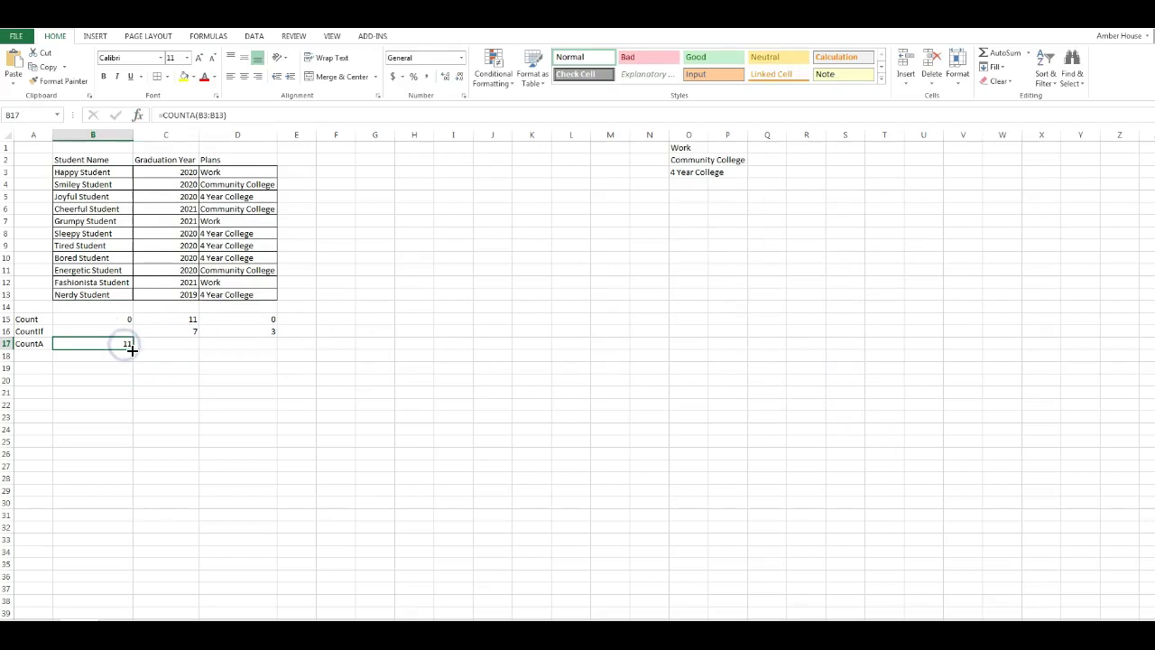
pyautogui.moveTo(132, 350); pyautogui.dragTo(261, 353)
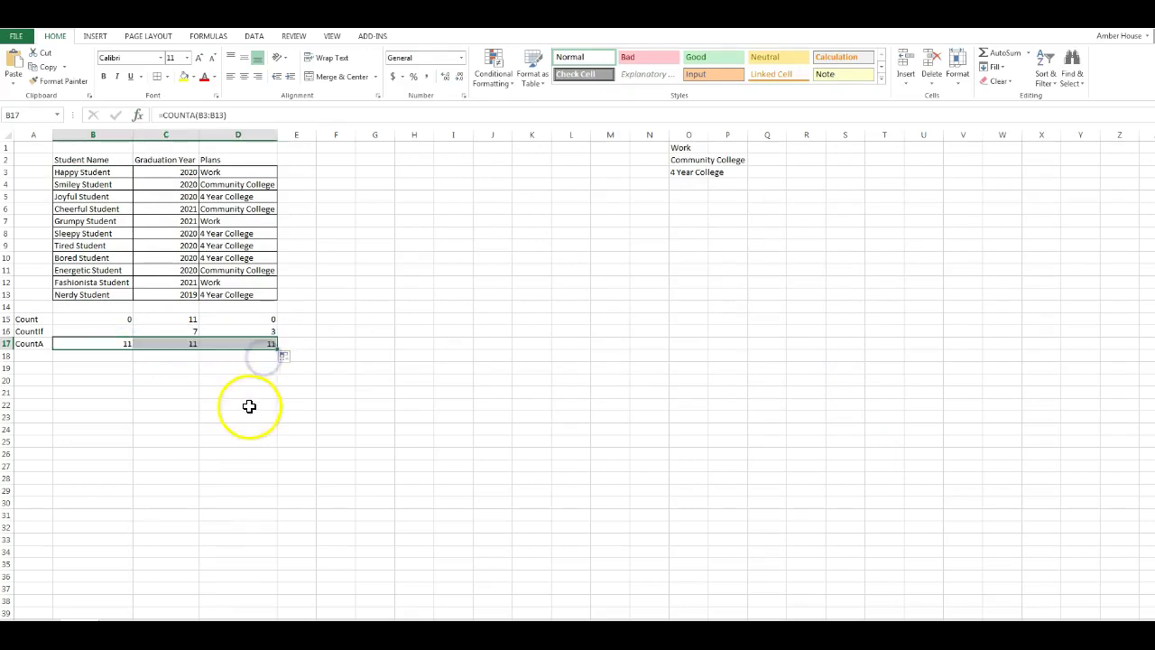
pyautogui.click(250, 405)
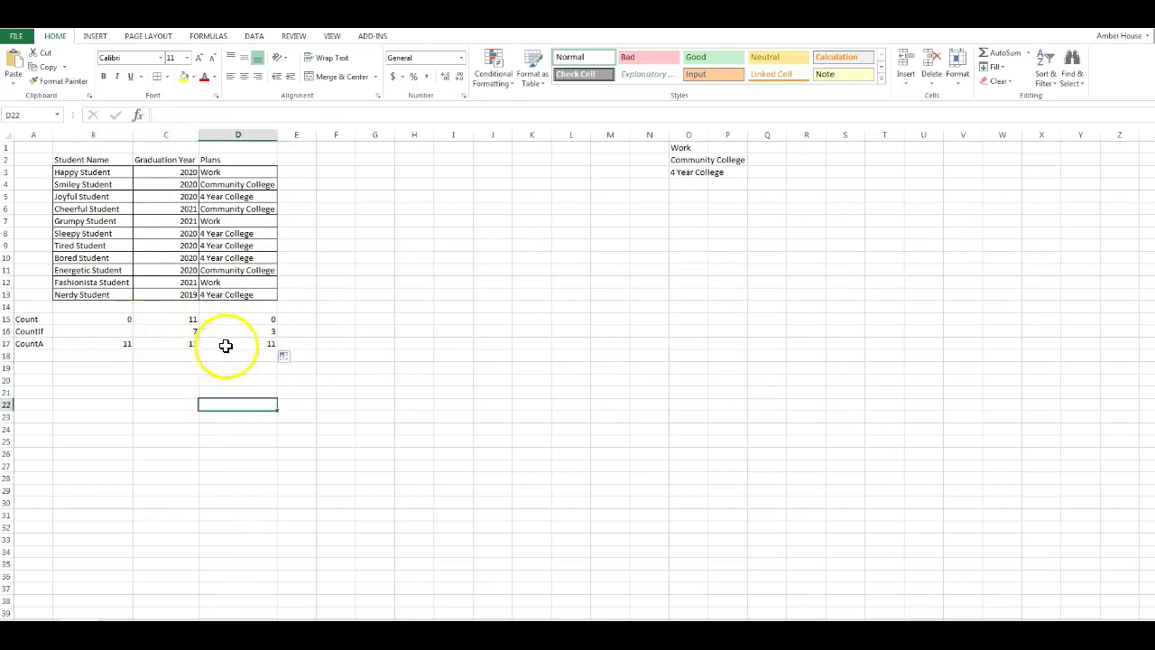
pyautogui.click(119, 343)
pyautogui.click(164, 340)
pyautogui.click(242, 343)
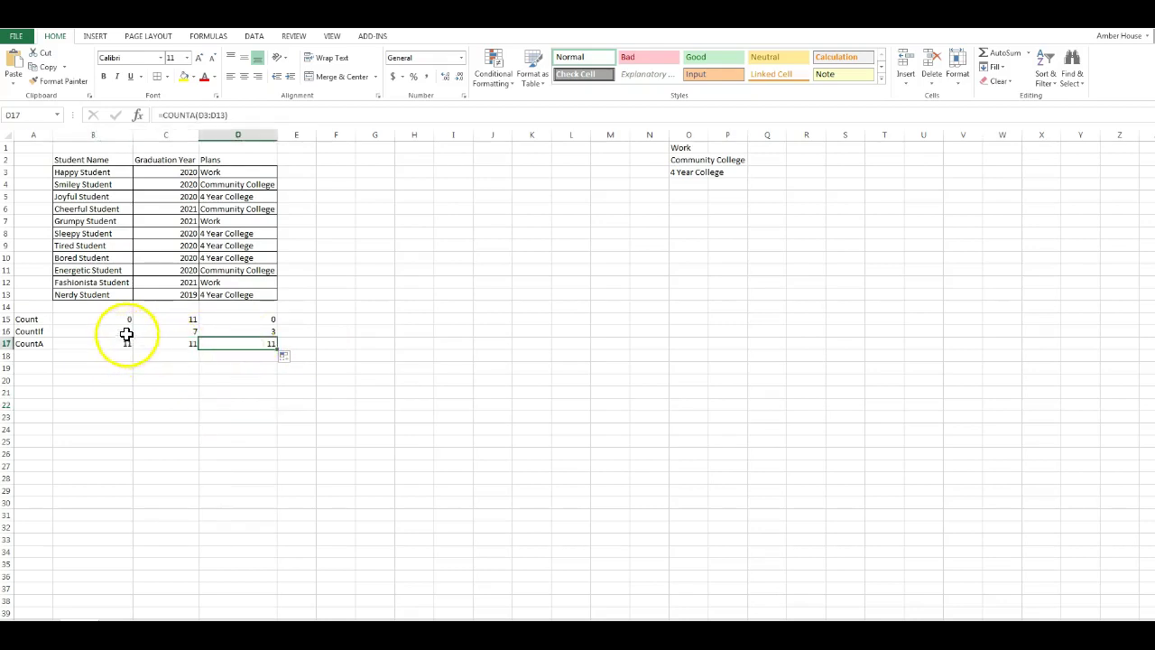
# - Try a COUNTIF function in B16 over the student names B3:B13 with the criteria Student, and clear the cell again
pyautogui.click(127, 332)
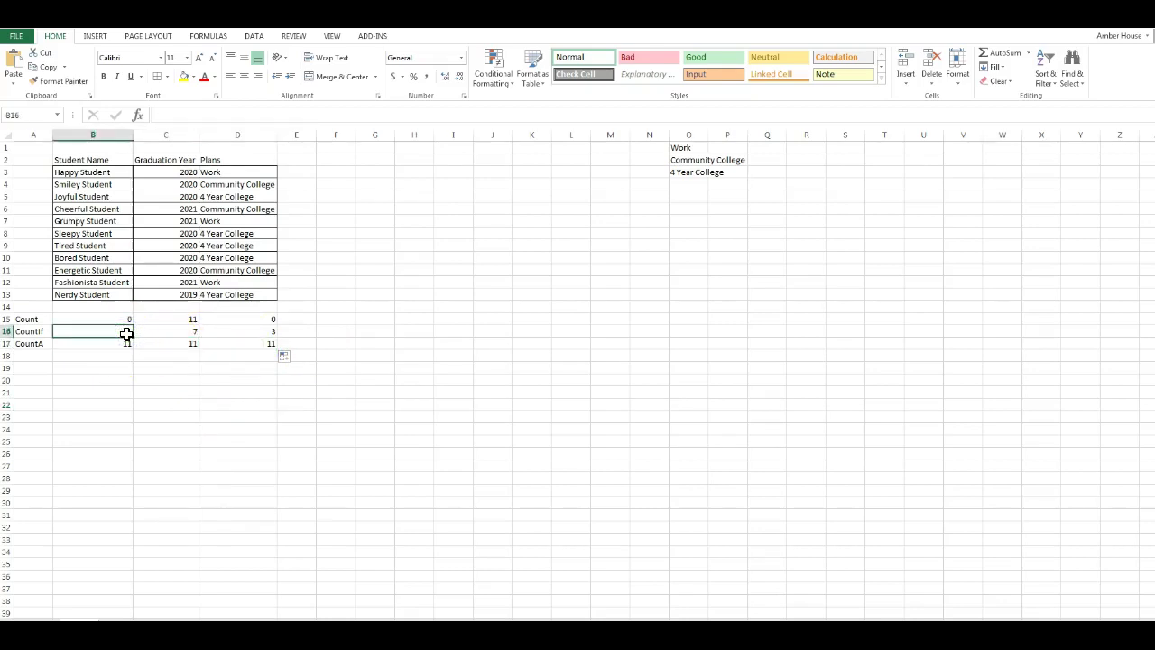
pyautogui.click(138, 115)
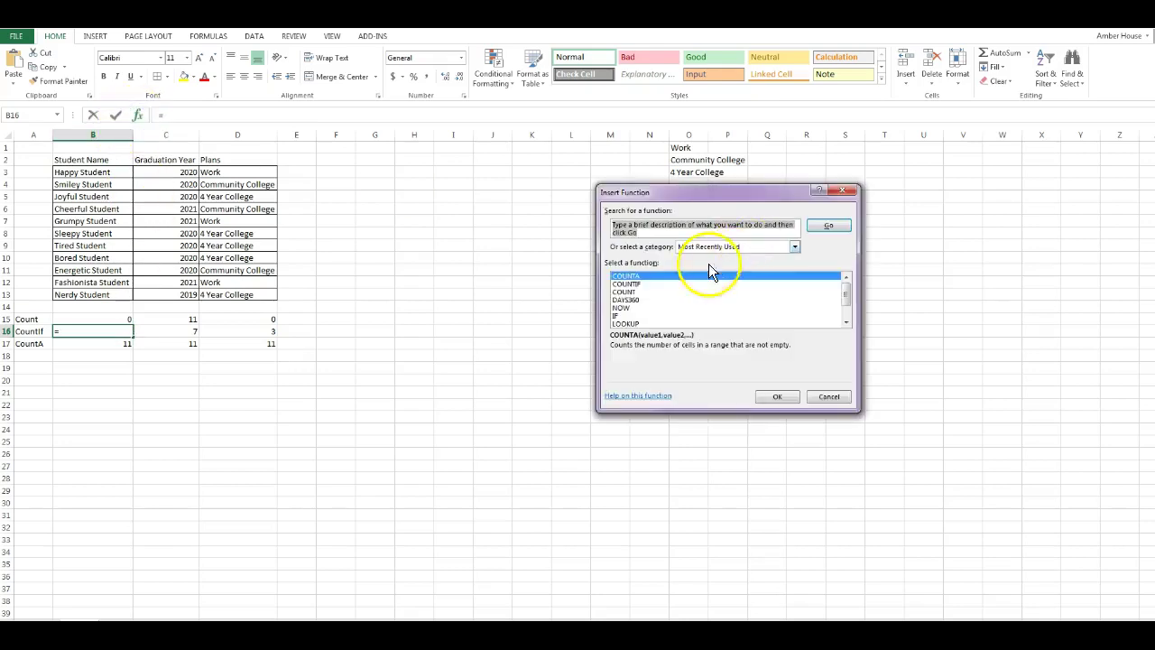
pyautogui.click(625, 283)
pyautogui.click(781, 397)
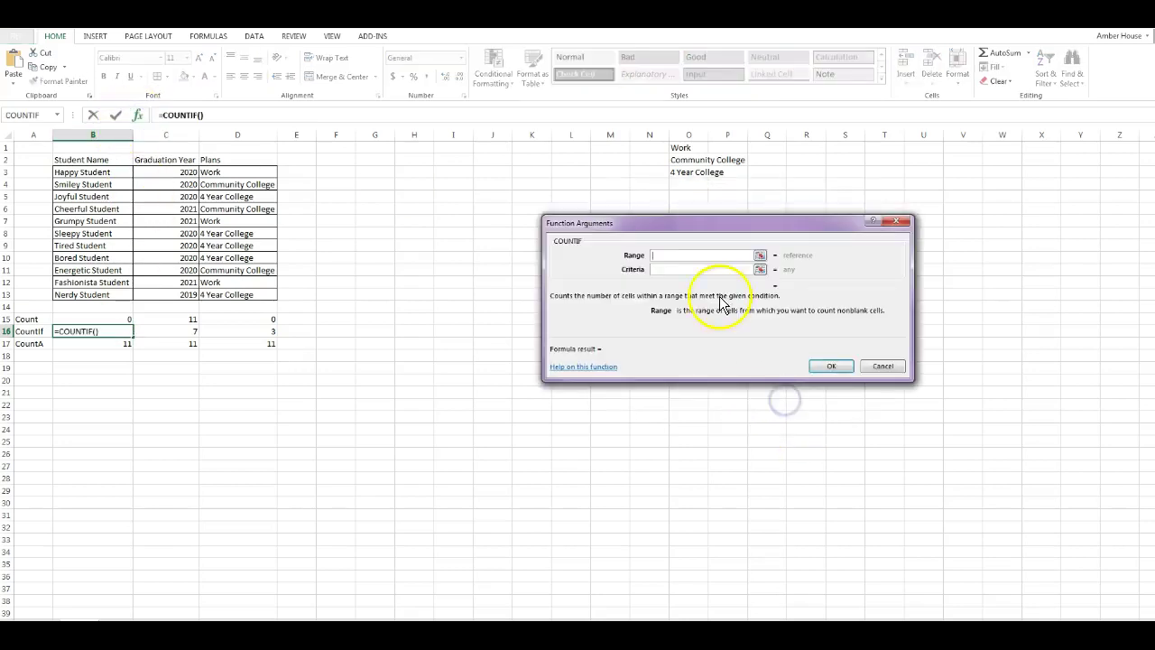
pyautogui.moveTo(116, 171); pyautogui.dragTo(111, 295)
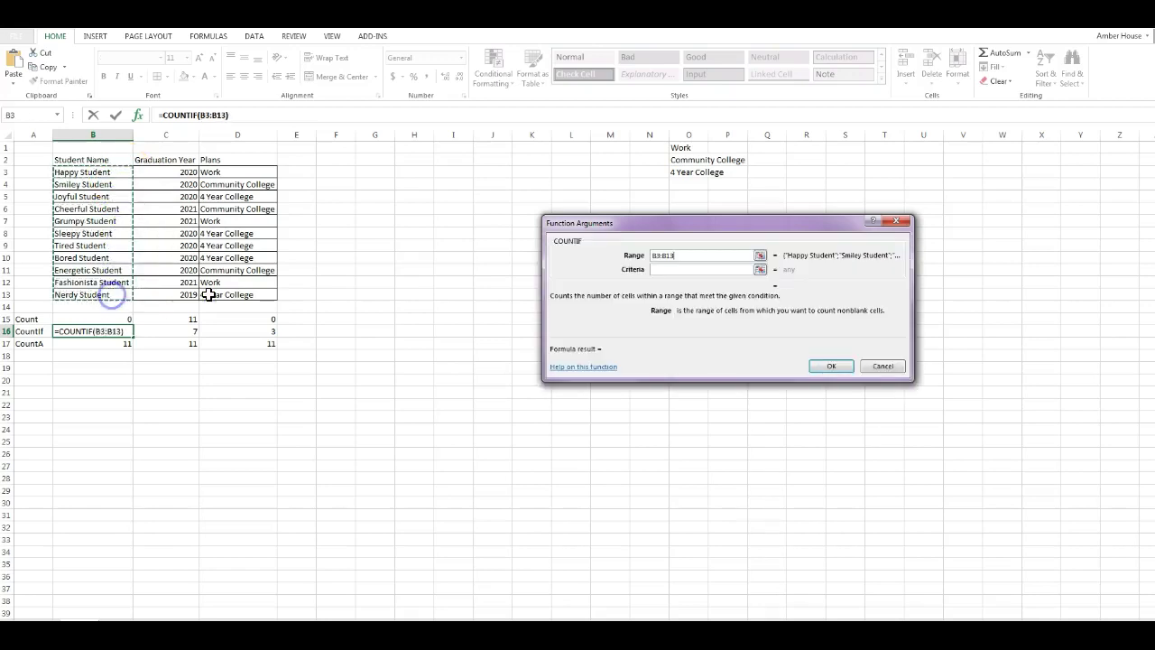
pyautogui.click(703, 269)
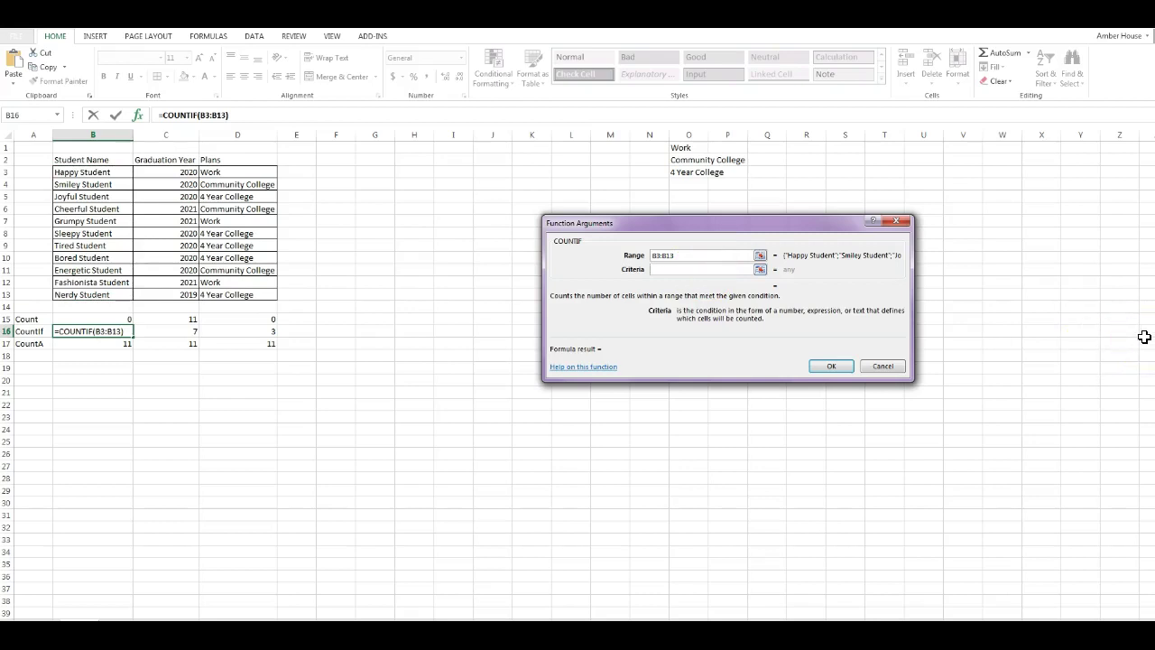
pyautogui.write('Student')
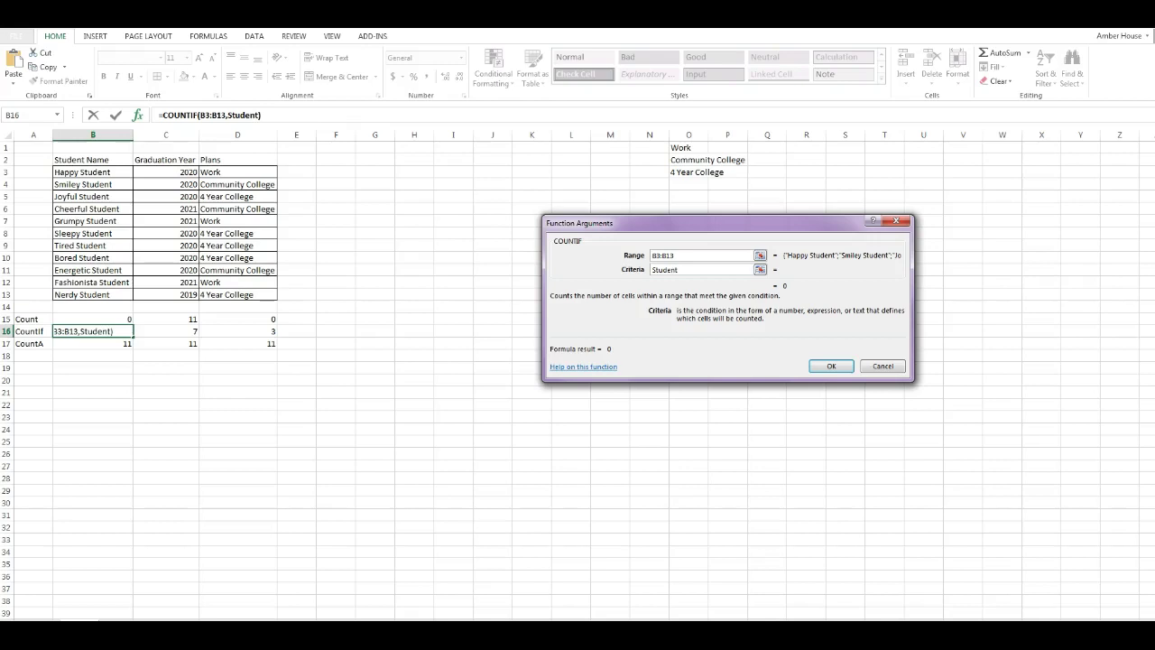
pyautogui.click(830, 367)
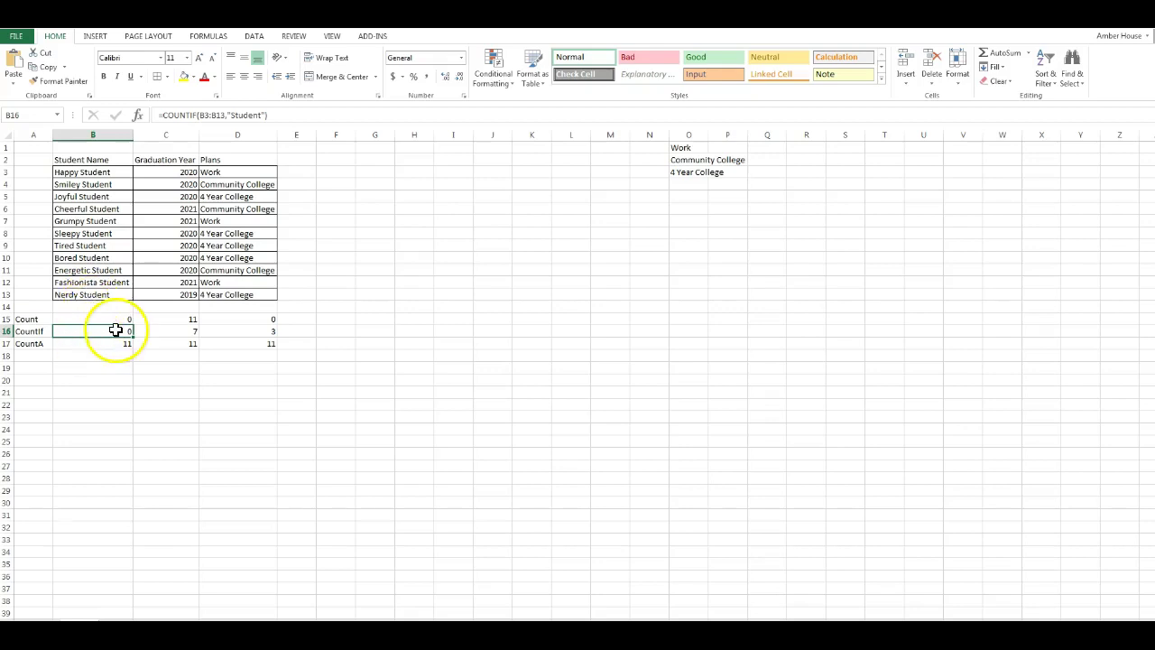
pyautogui.press('Delete')
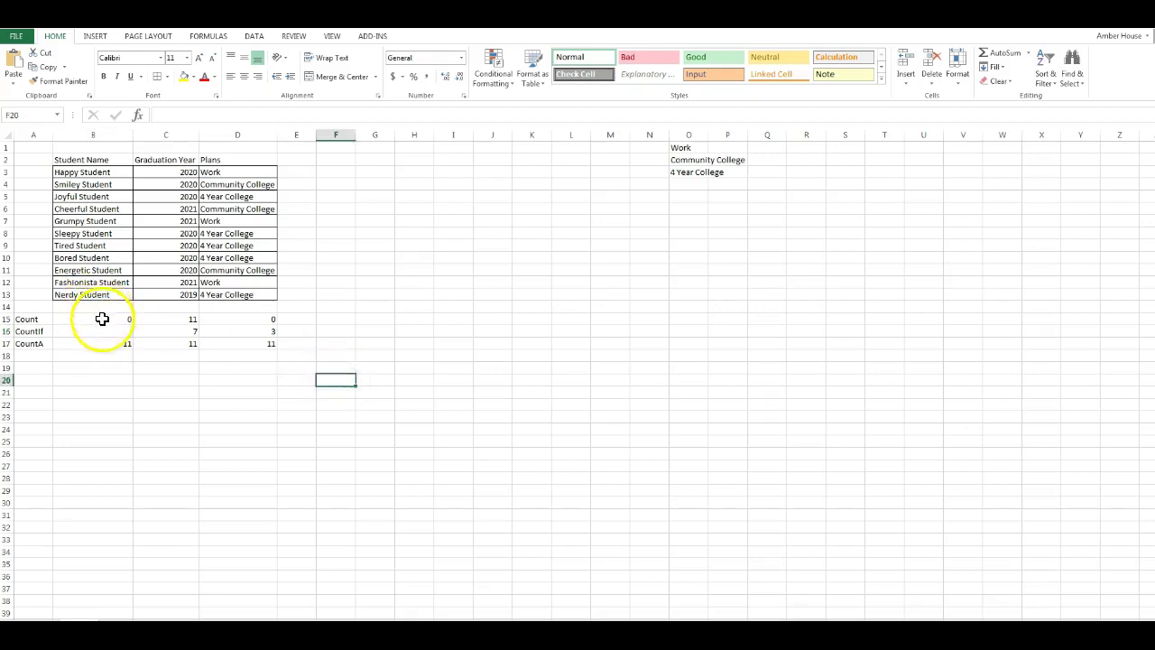
pyautogui.click(103, 318)
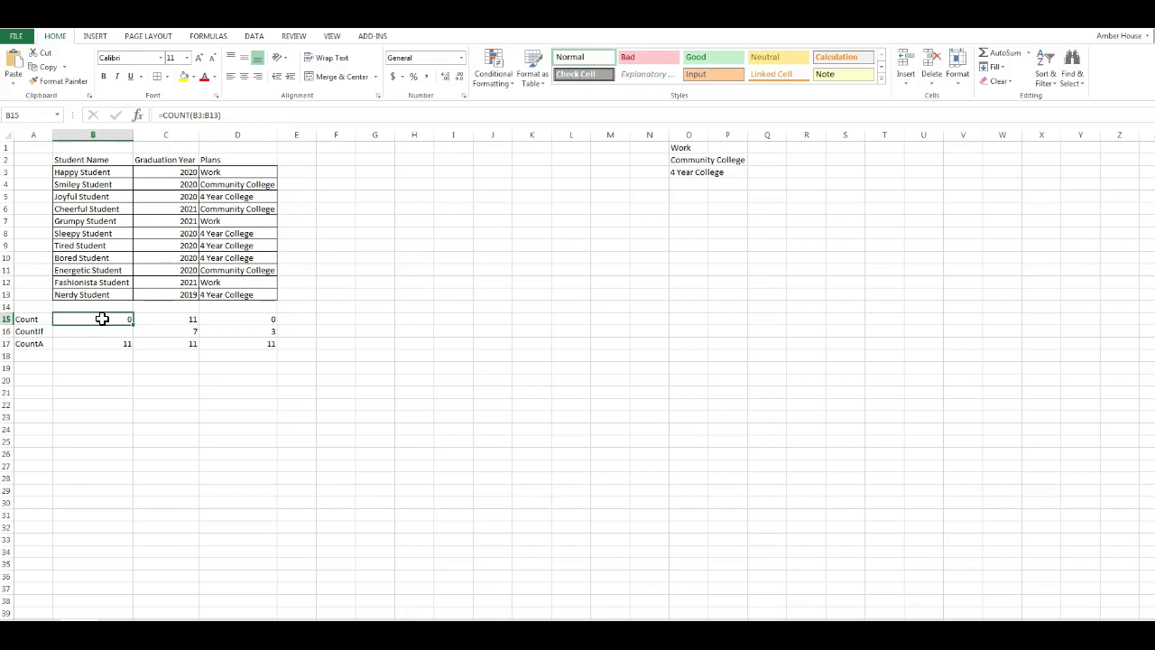